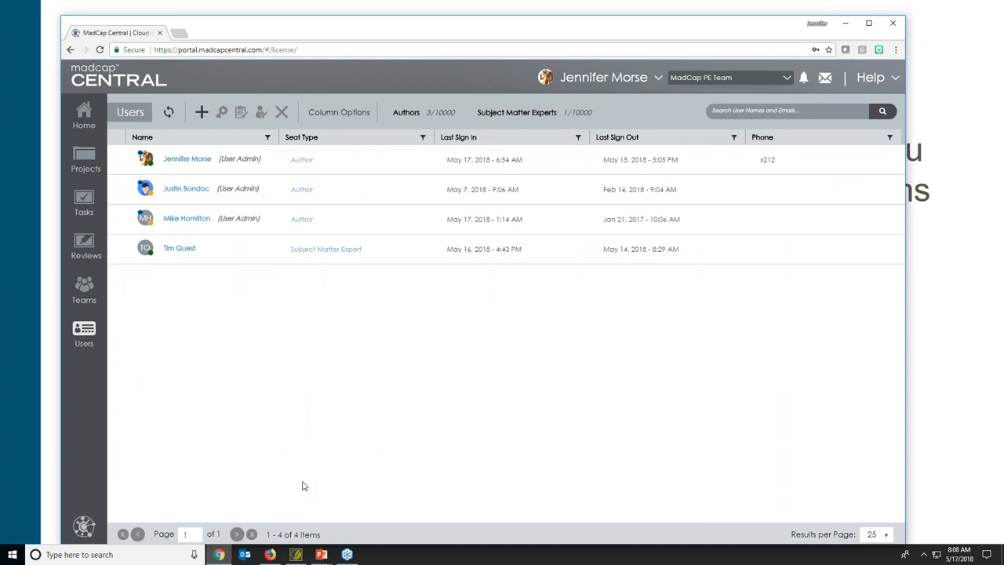
# Try inviting a new user with the Subject Matter Expert seat type, and cancel the invitation.
pyautogui.click(867, 26)
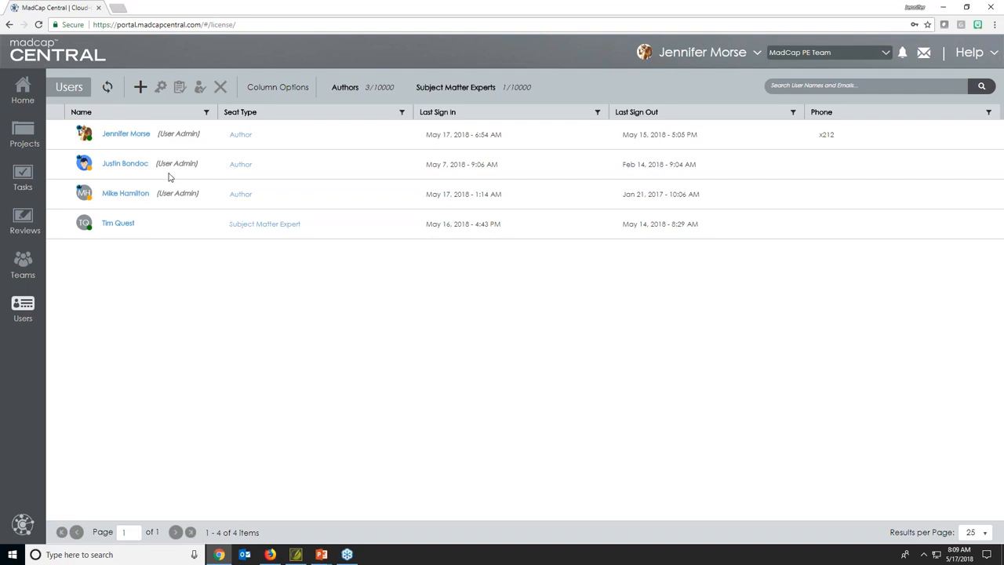
pyautogui.click(140, 88)
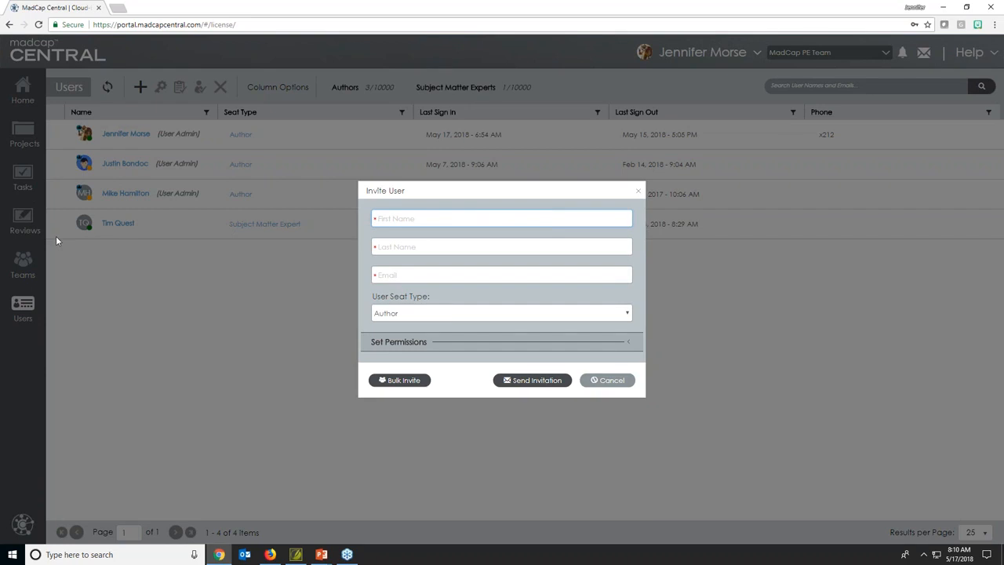
pyautogui.click(479, 314)
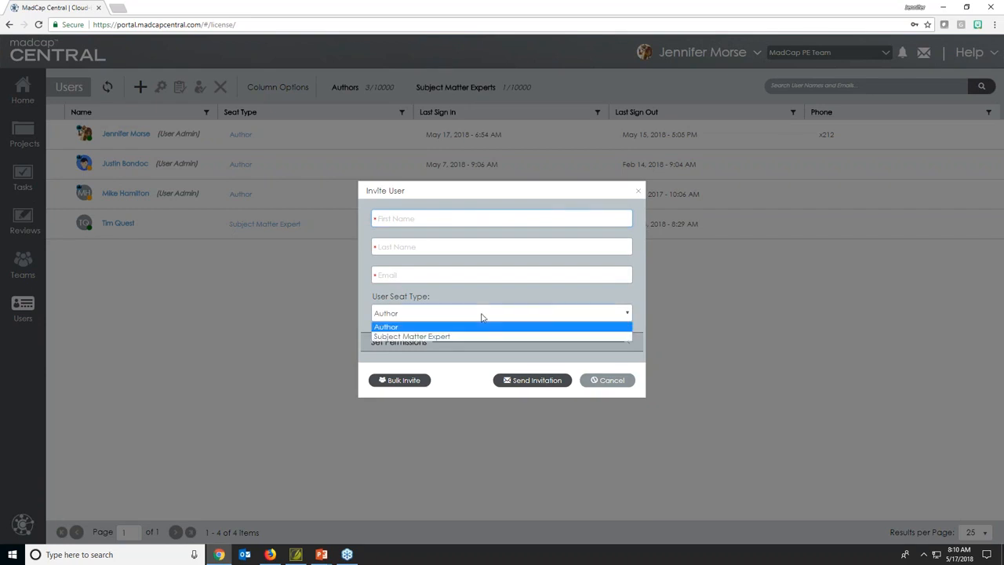
pyautogui.click(476, 331)
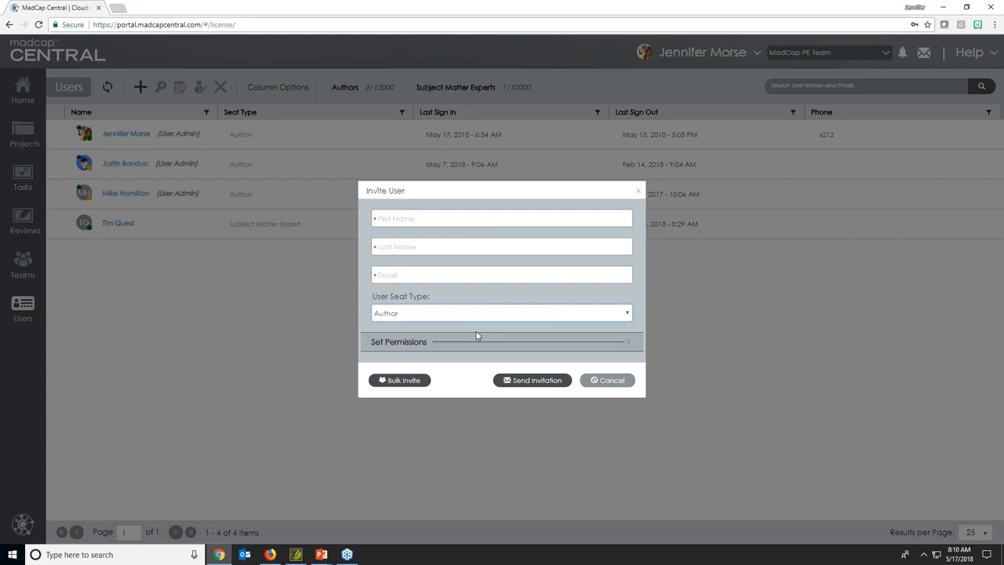
pyautogui.click(439, 318)
pyautogui.click(433, 338)
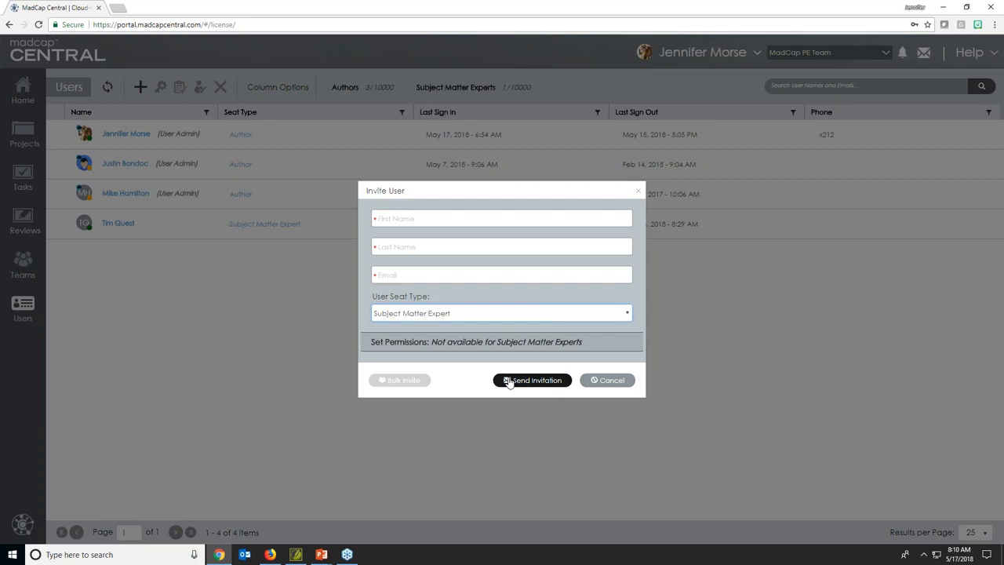
pyautogui.click(594, 380)
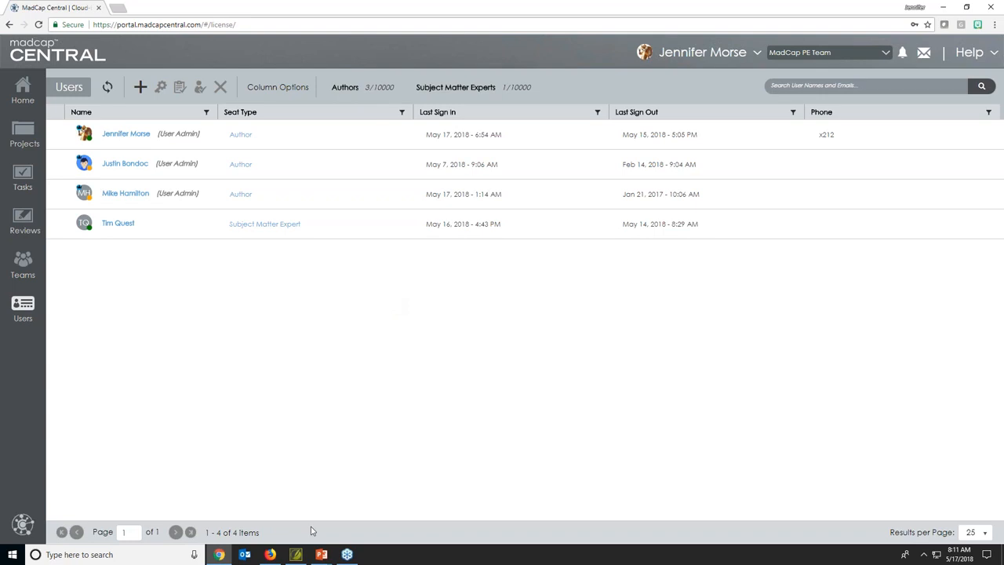
# Switch to MadCap Flare and display the review commands for the open Basic_Steps.htm topic.
pyautogui.click(298, 558)
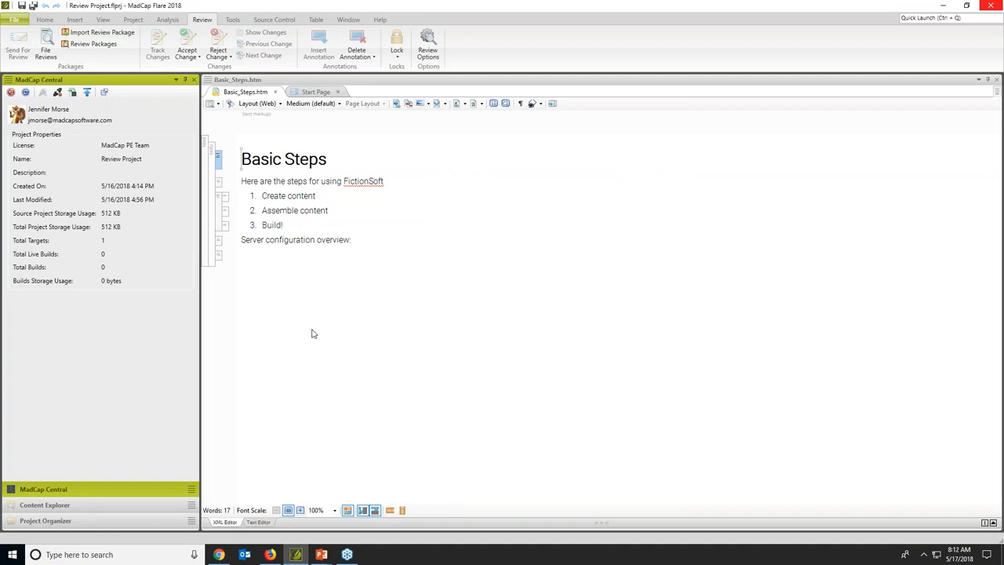
pyautogui.click(104, 22)
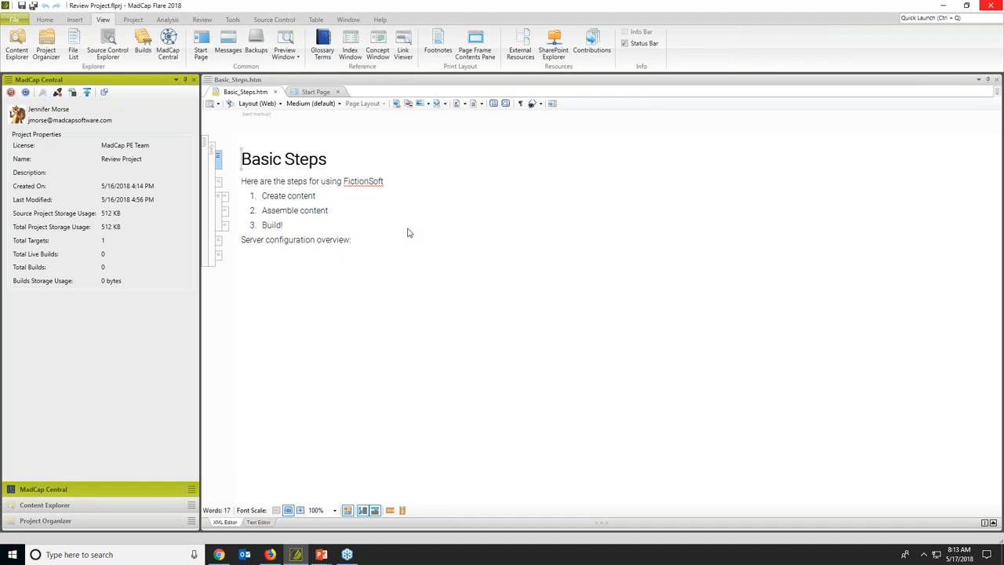
pyautogui.click(355, 275)
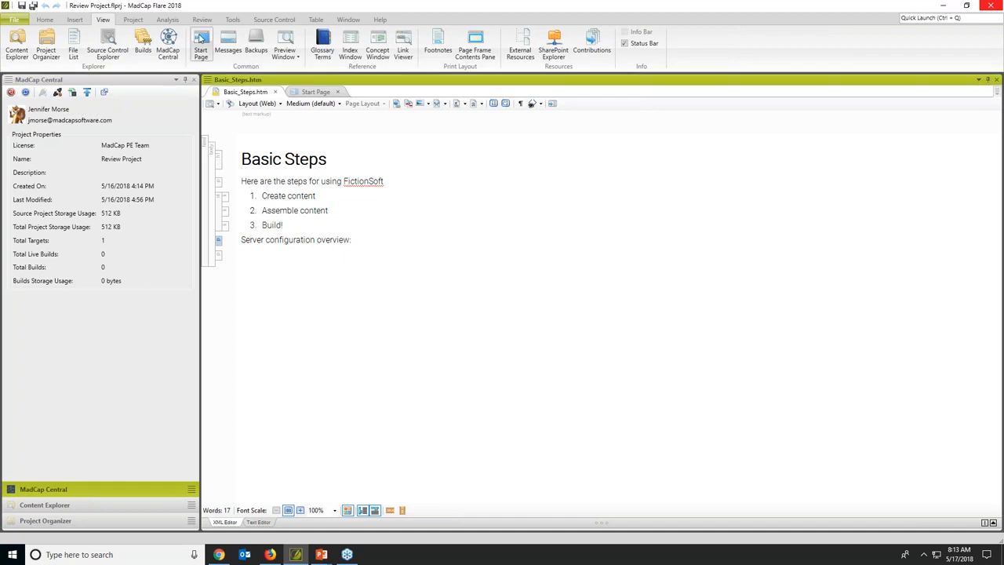
pyautogui.click(202, 20)
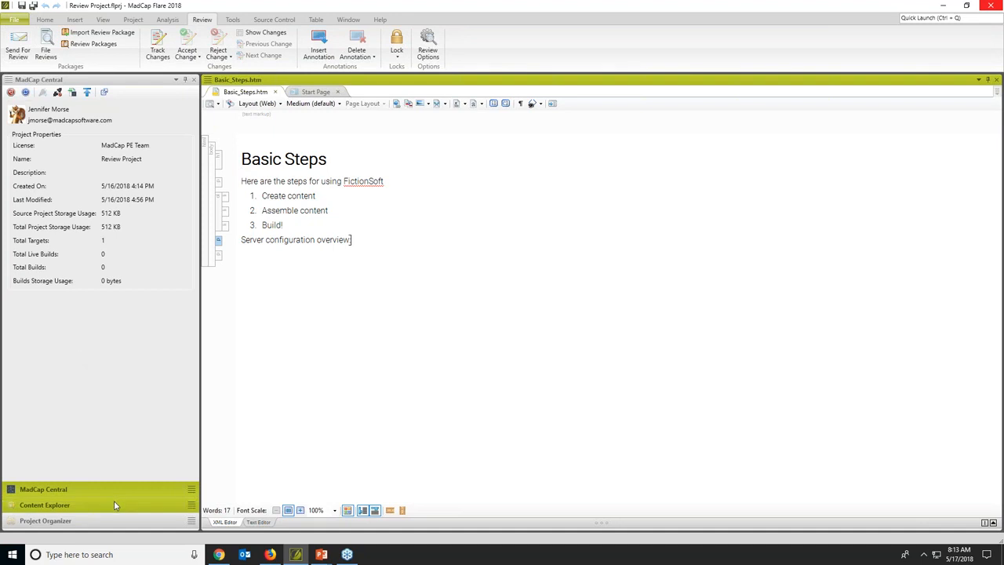
# Show the project's content files, and turn the separate file list on and off again.
pyautogui.click(47, 504)
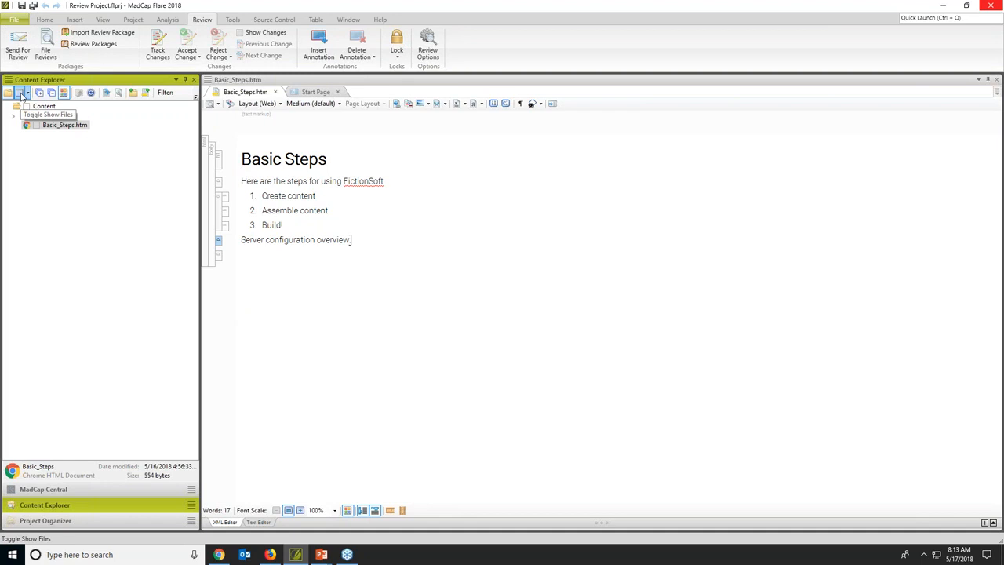
pyautogui.click(19, 92)
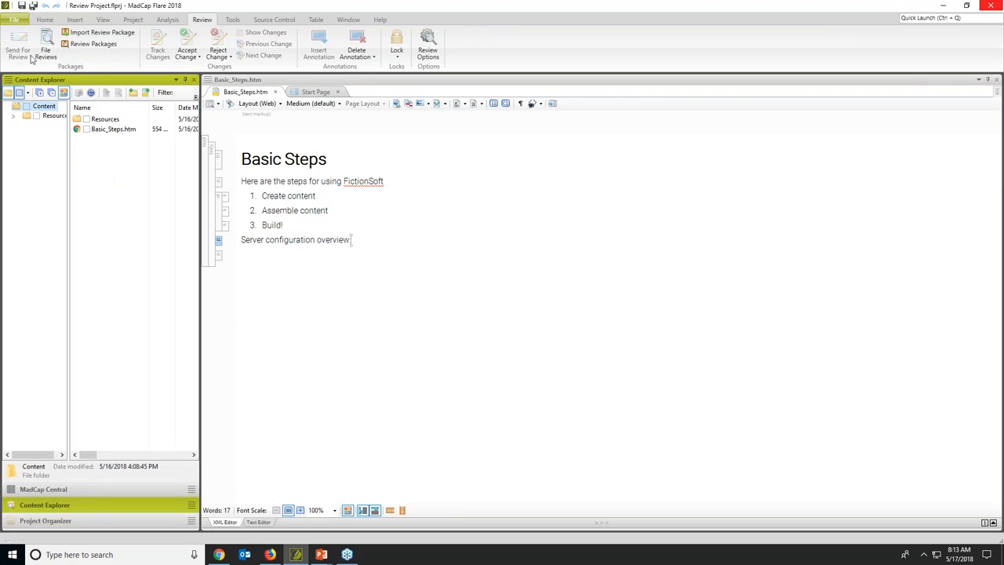
pyautogui.click(19, 92)
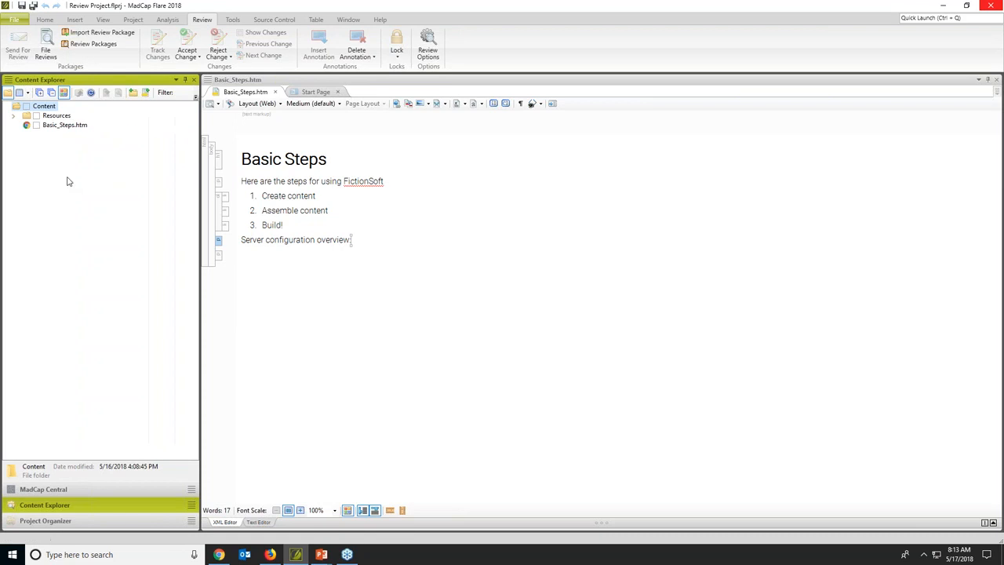
# Try to resend Basic_Steps.htm through MadCap Central for review by the first and third listed reviewers, and cancel the send.
pyautogui.click(215, 181)
pyautogui.click(22, 52)
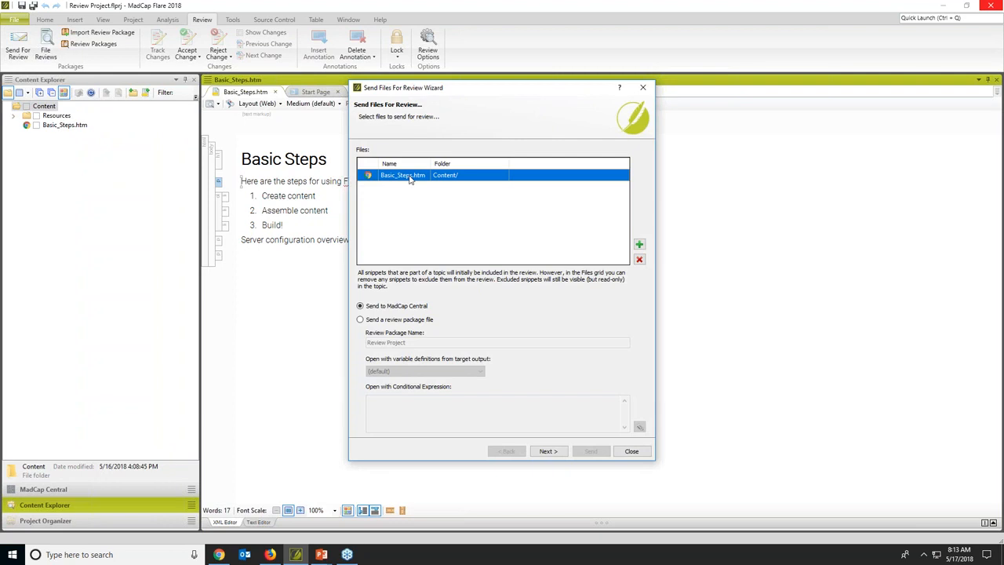
pyautogui.click(639, 246)
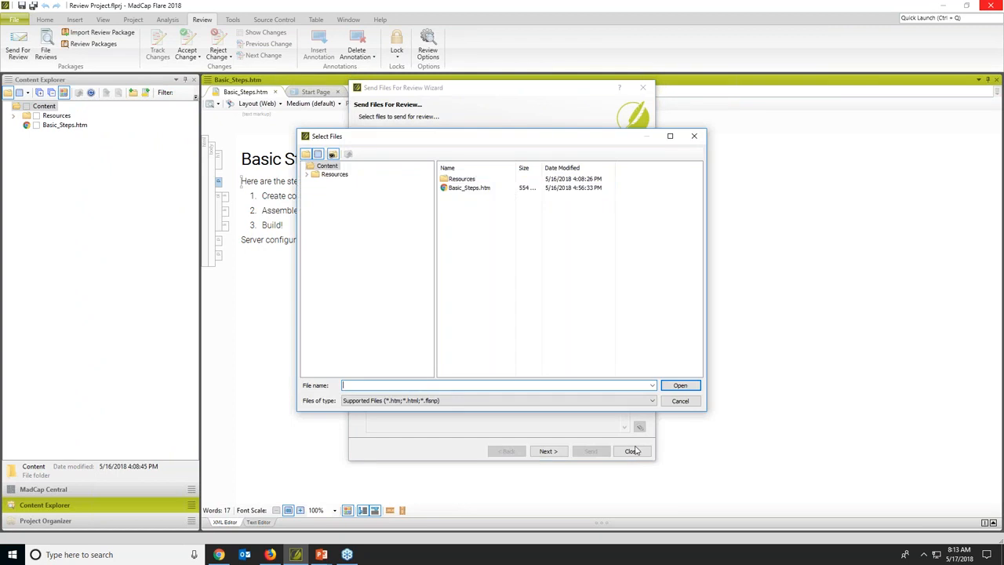
pyautogui.click(679, 401)
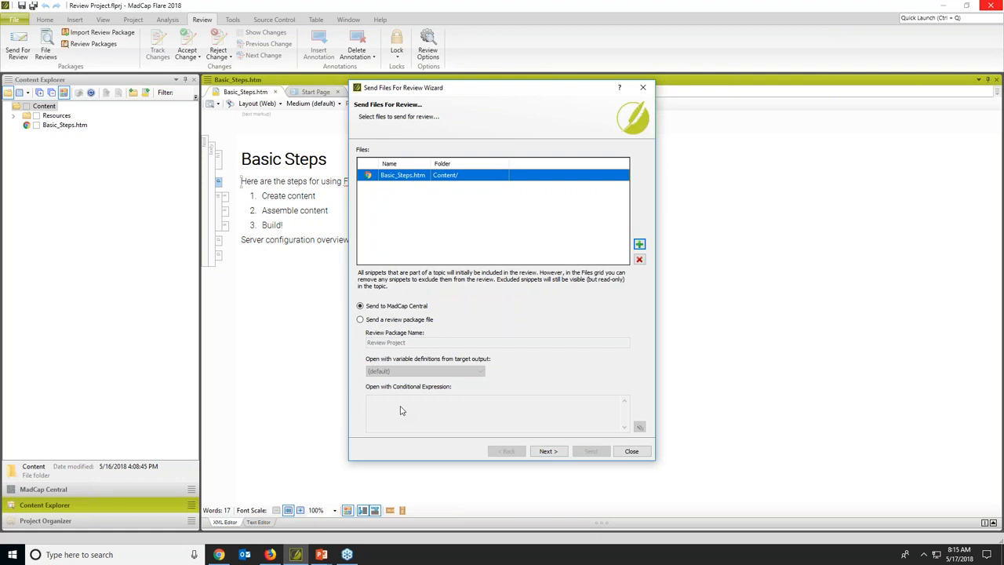
pyautogui.click(554, 452)
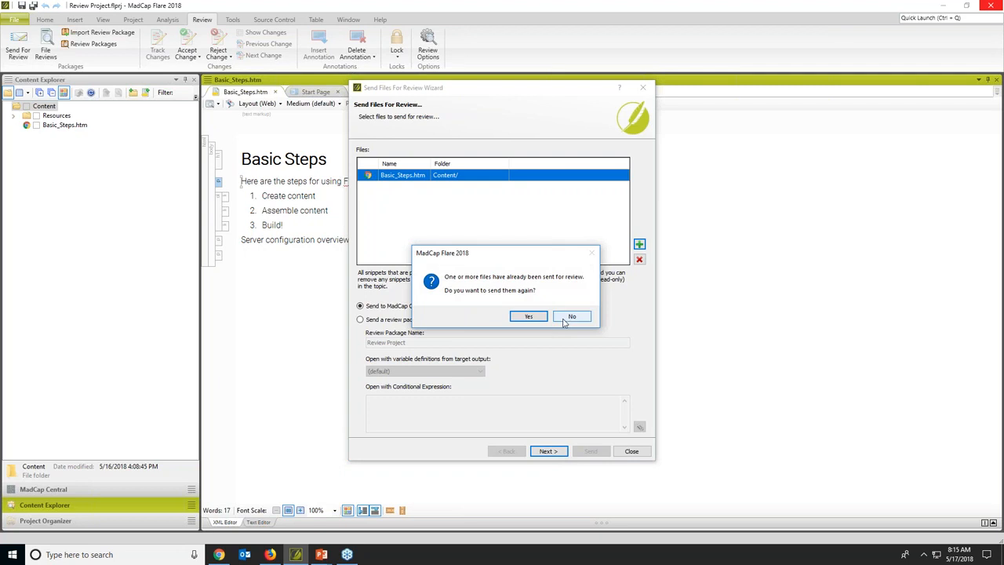
pyautogui.click(529, 316)
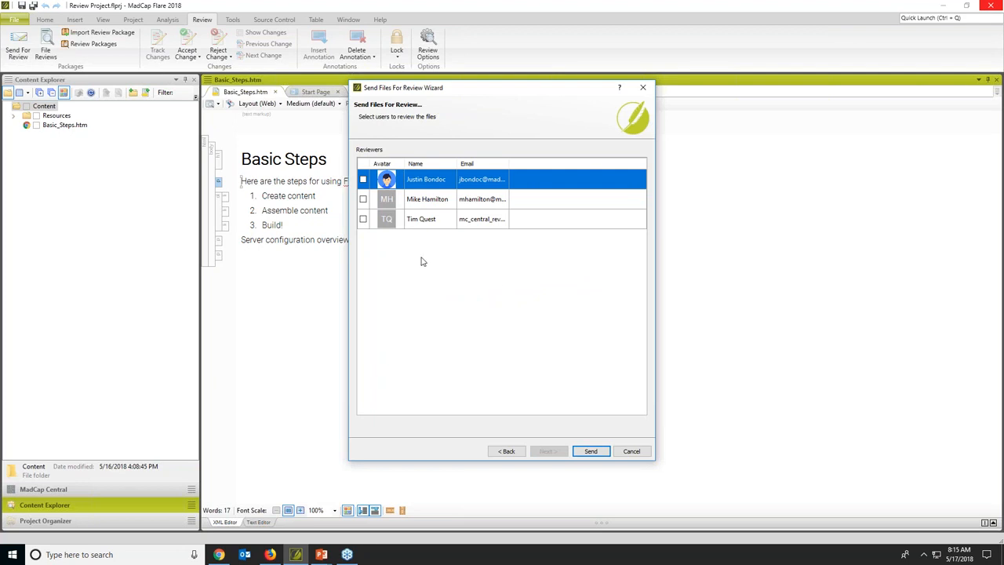
pyautogui.click(363, 180)
pyautogui.click(363, 219)
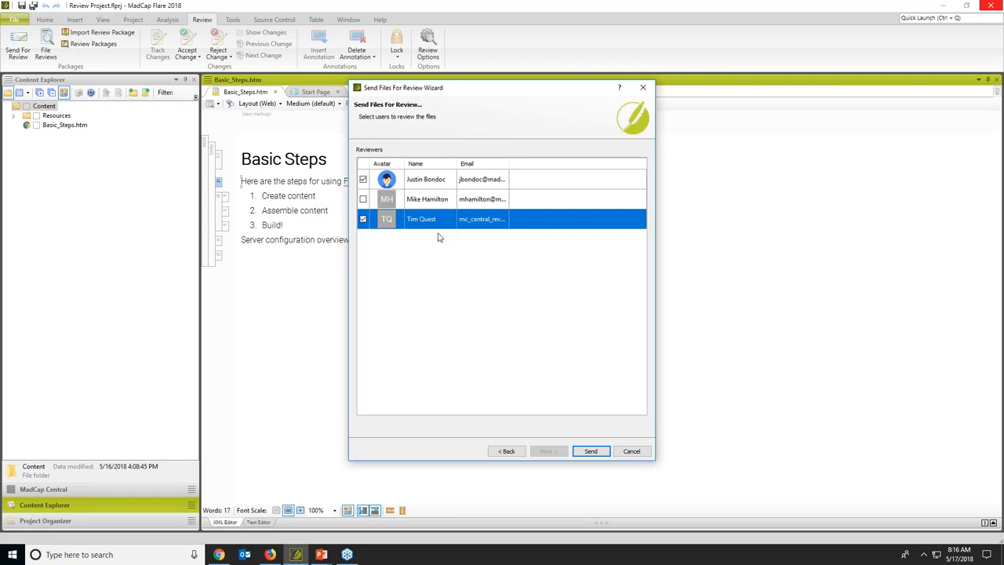
pyautogui.click(631, 451)
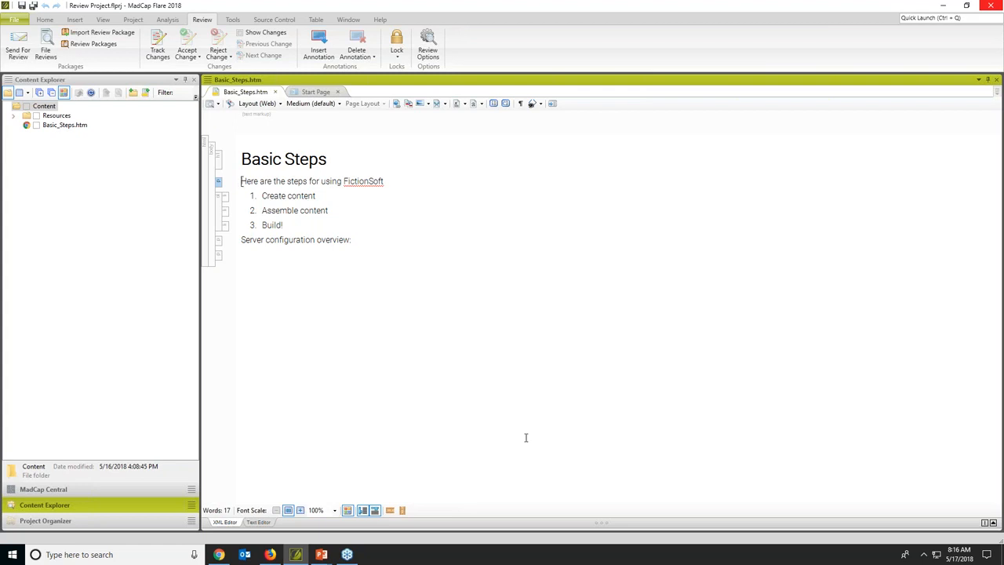
# Switch to the reviewer's MadCap Central session in Firefox, maximized, and open Basic_Steps.htm from the pending reviews.
pyautogui.click(220, 555)
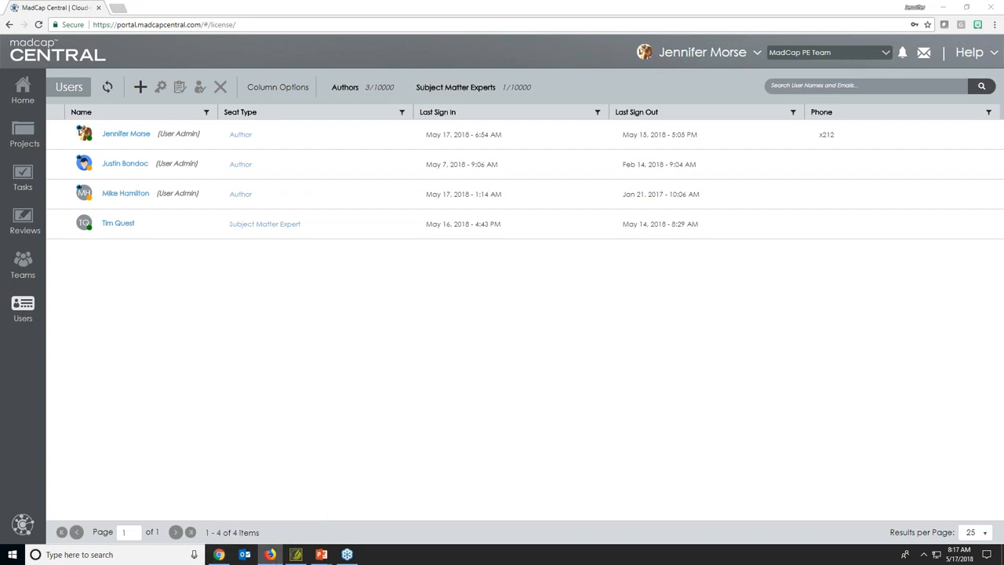
pyautogui.click(270, 555)
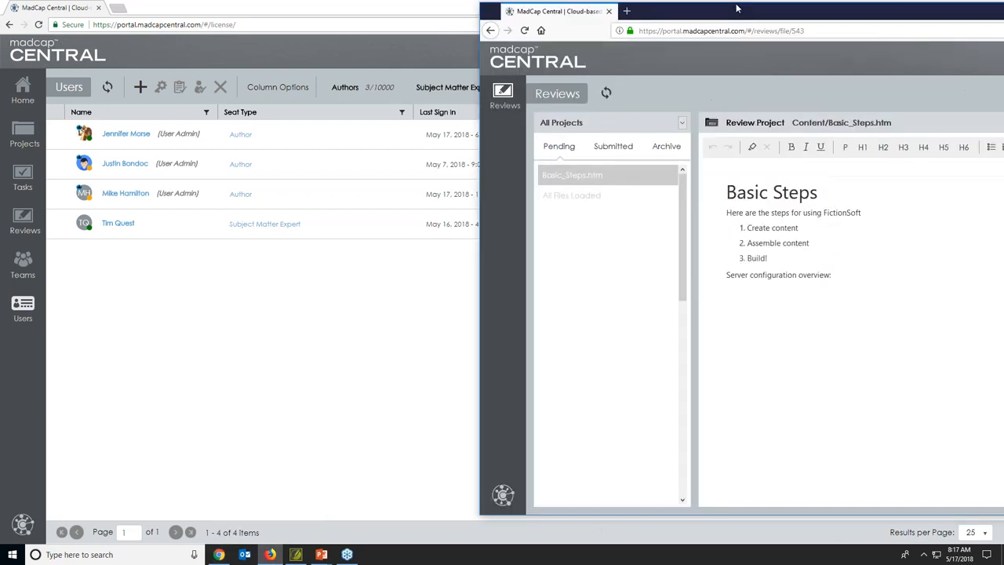
pyautogui.moveTo(737, 8); pyautogui.dragTo(515, 20)
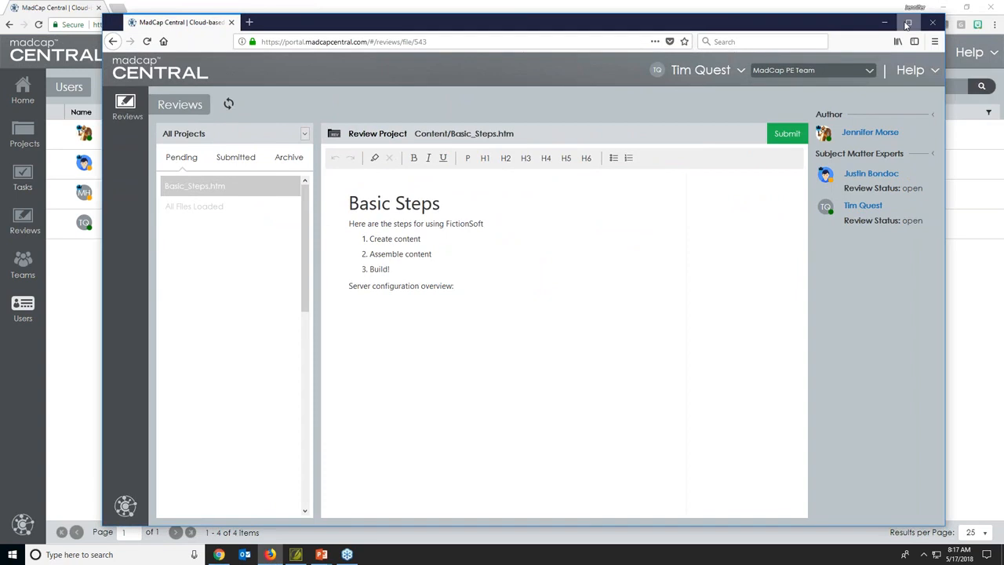
pyautogui.click(906, 24)
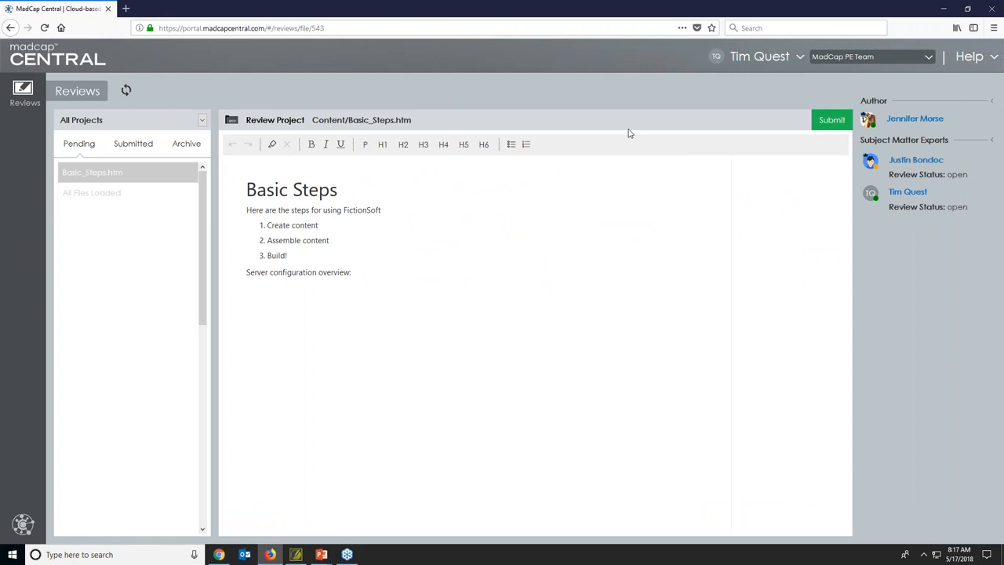
pyautogui.click(32, 97)
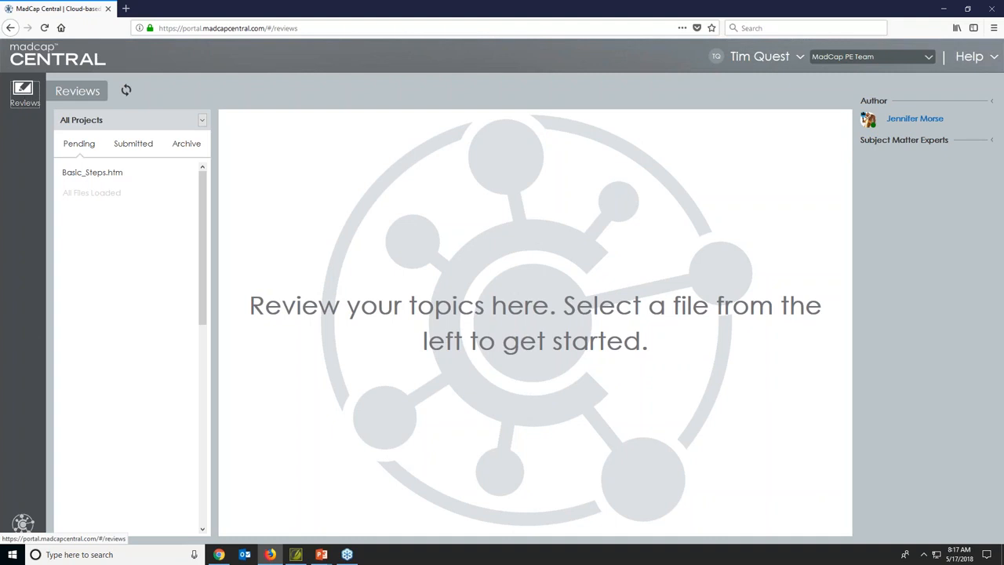
pyautogui.click(126, 179)
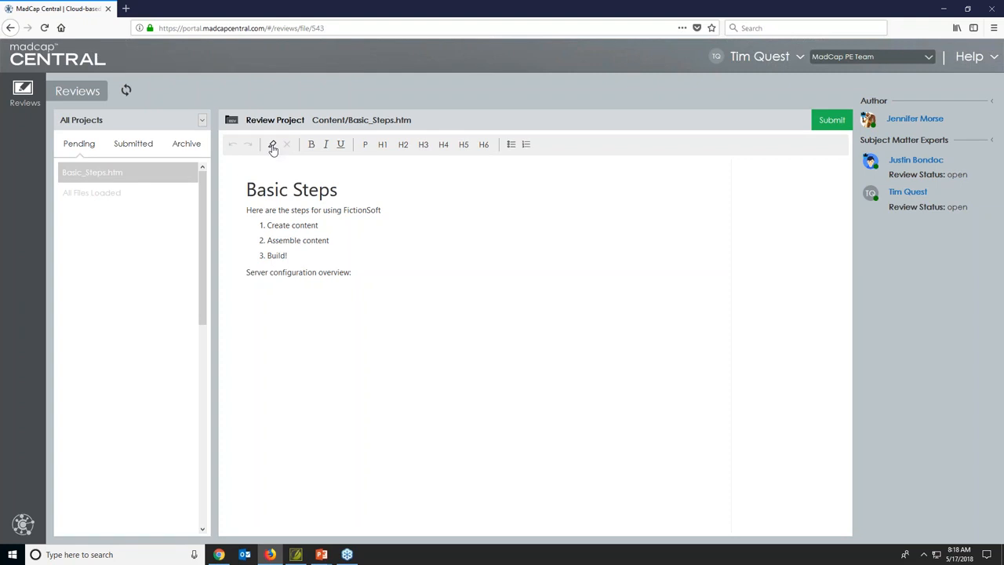
# Insert "basic" before "steps" in the introductory sentence and add a colon after FictionSoft.
pyautogui.click(290, 209)
pyautogui.write('basic')
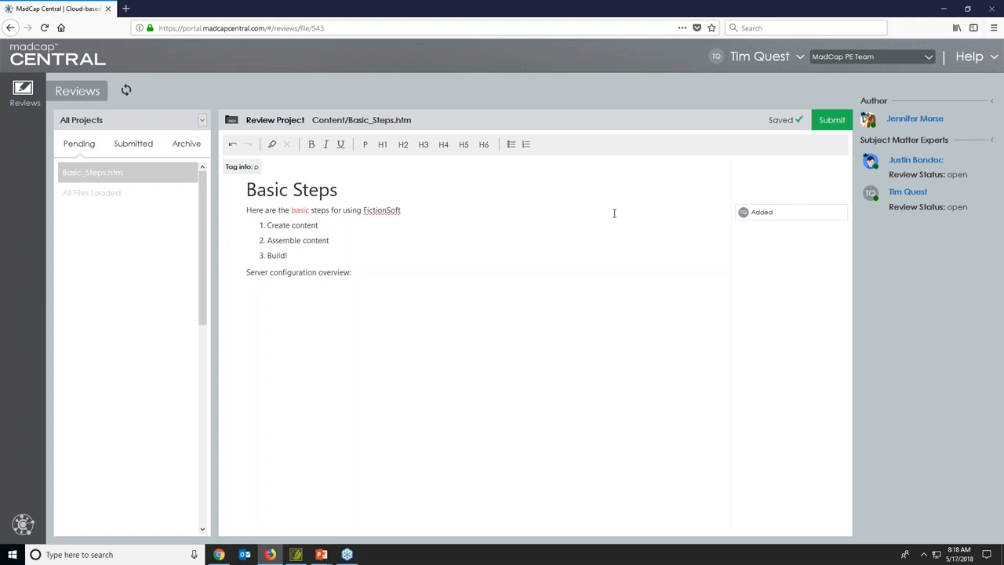
pyautogui.click(774, 212)
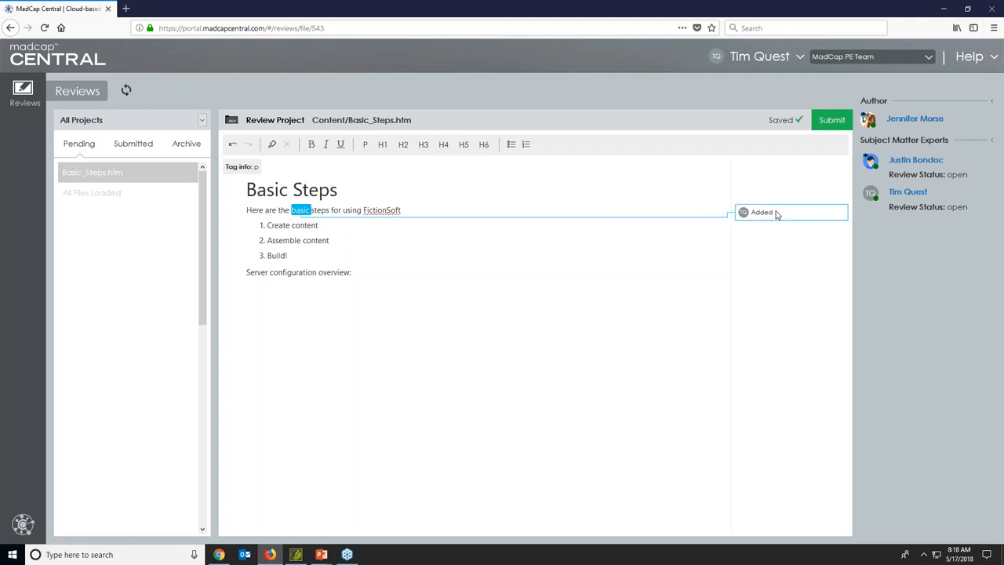
pyautogui.click(420, 210)
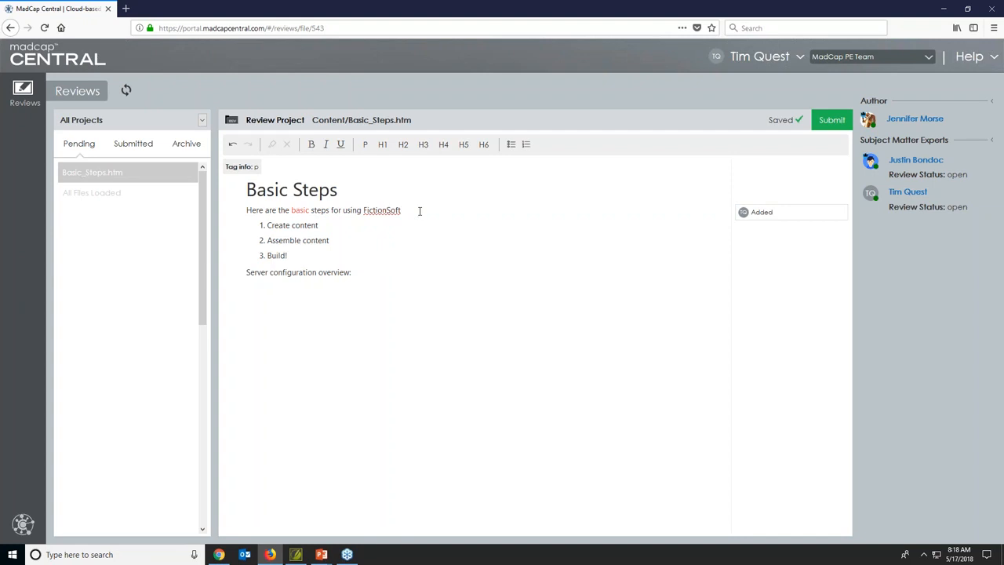
pyautogui.write(':')
# Format the "Server configuration overview:" line as a level 2 heading (H2).
pyautogui.click(262, 273)
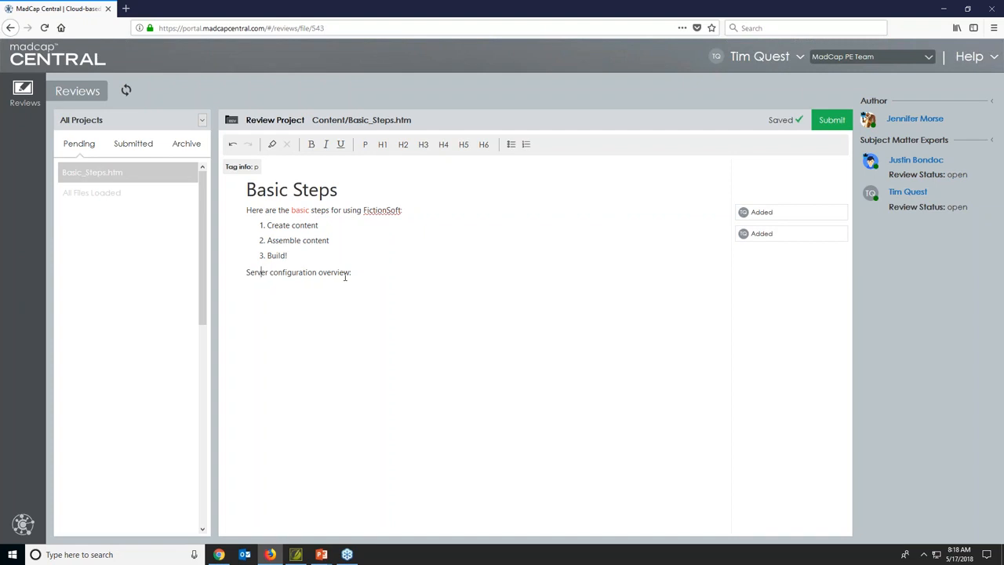
pyautogui.click(402, 144)
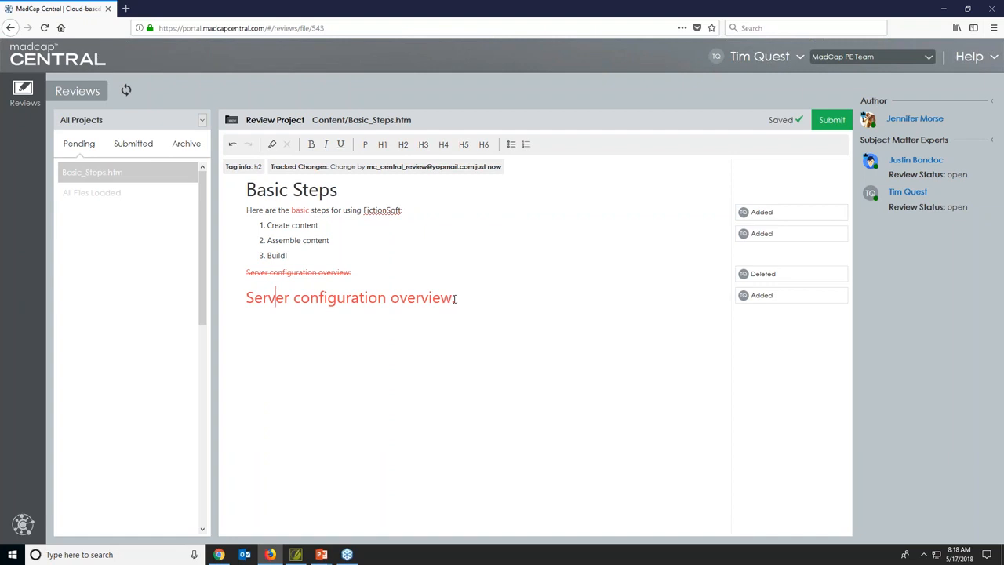
# Annotate the whole "Server configuration overview:" heading with a comment saying that this is the other reviewer's domain.
pyautogui.moveTo(455, 298); pyautogui.dragTo(428, 298)
pyautogui.click(347, 316)
pyautogui.moveTo(321, 315); pyautogui.dragTo(244, 298)
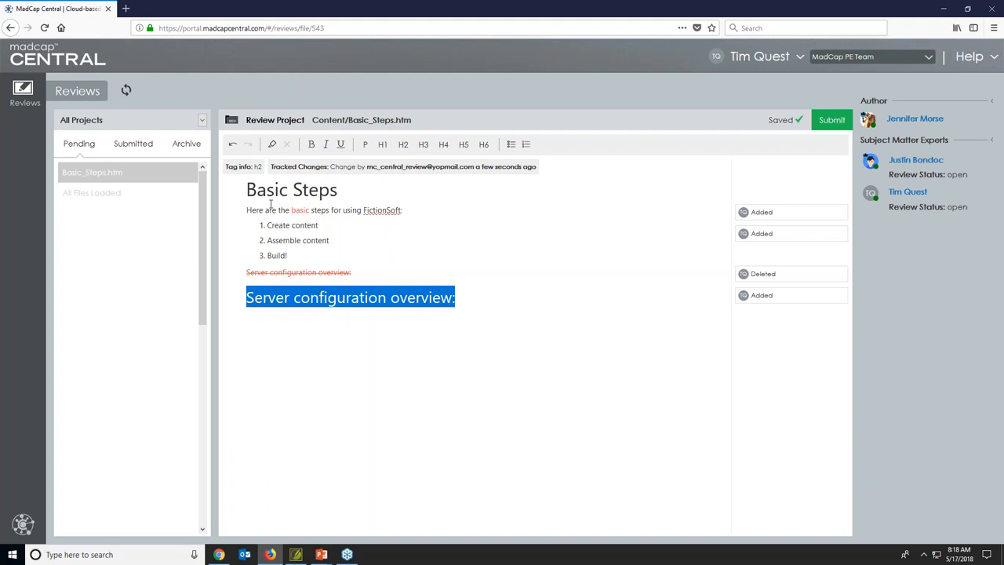
pyautogui.click(272, 146)
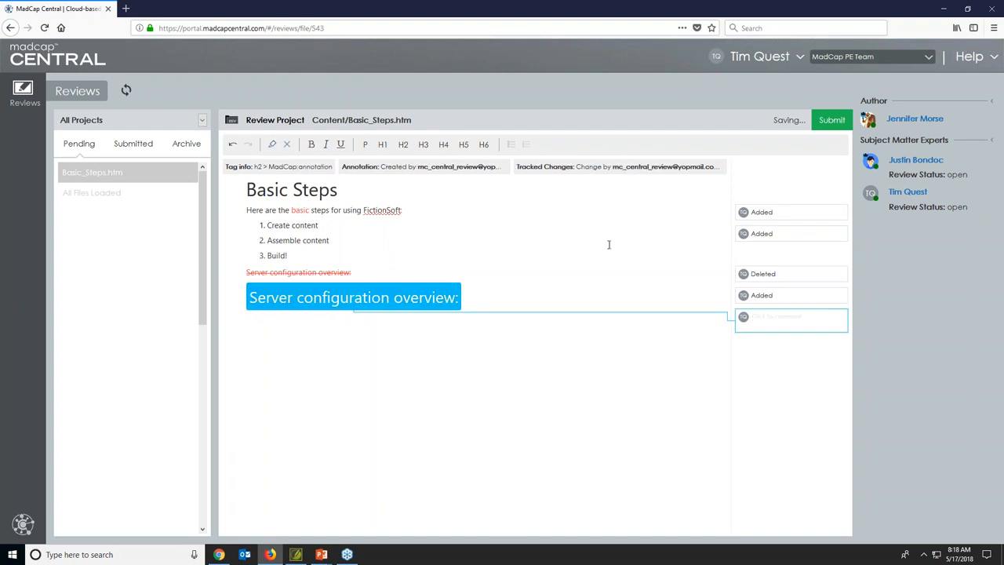
pyautogui.write("This is Justin's domain")
pyautogui.click(745, 367)
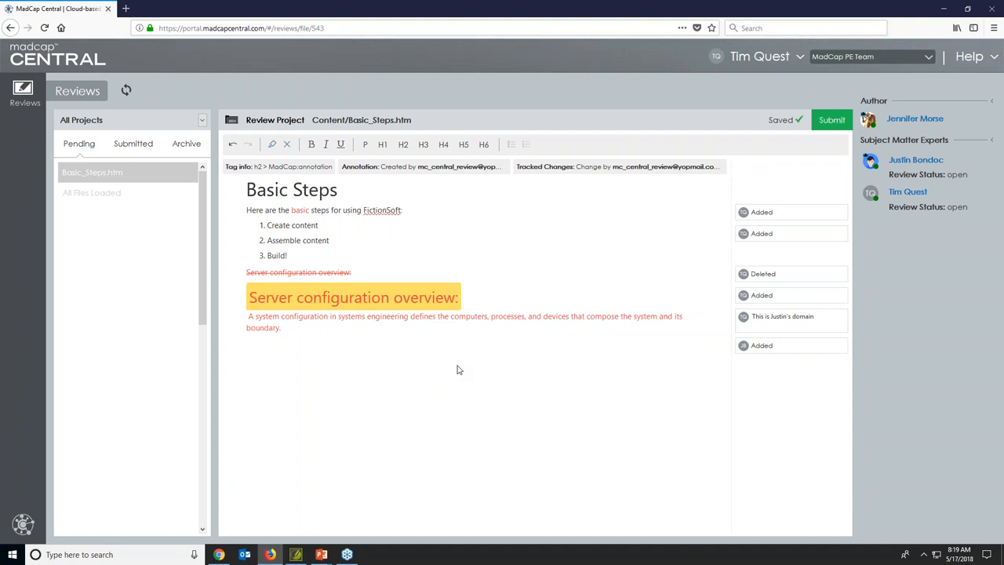
pyautogui.click(303, 190)
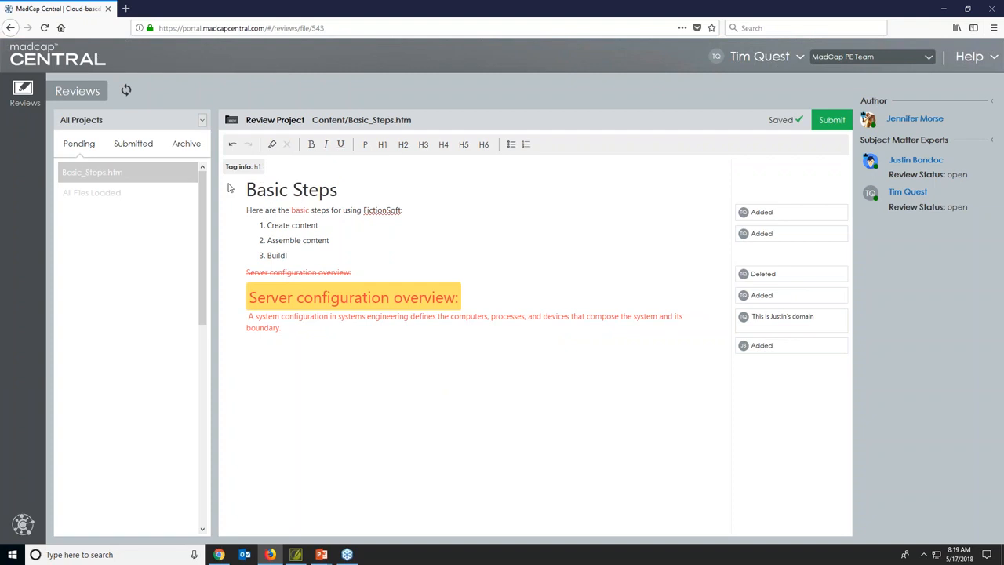
# Examine the tag, annotation and tracked-change information for the title, introductory sentence and "Server configuration overview:" heading.
pyautogui.click(261, 210)
pyautogui.click(267, 190)
pyautogui.click(259, 211)
pyautogui.click(257, 191)
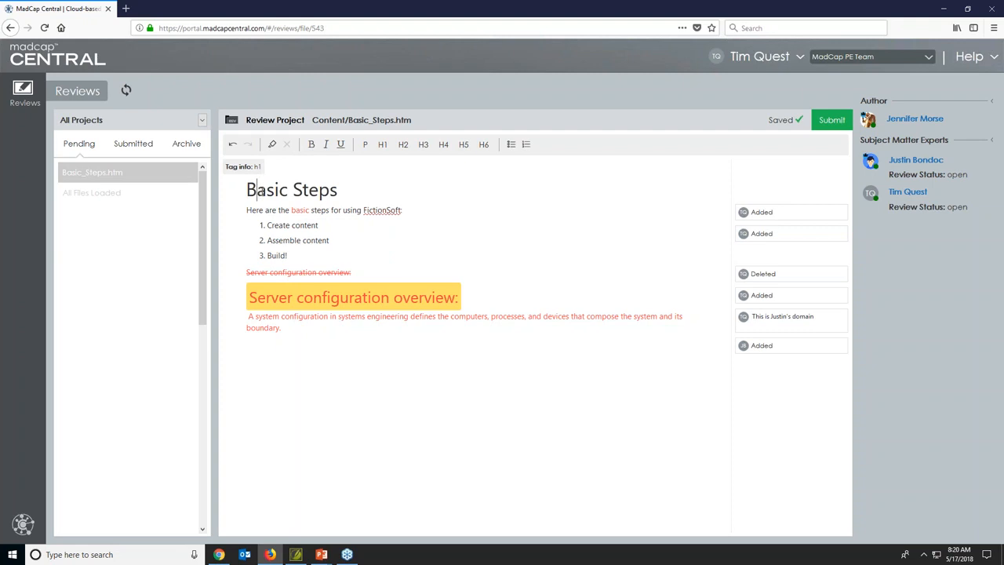
pyautogui.click(265, 297)
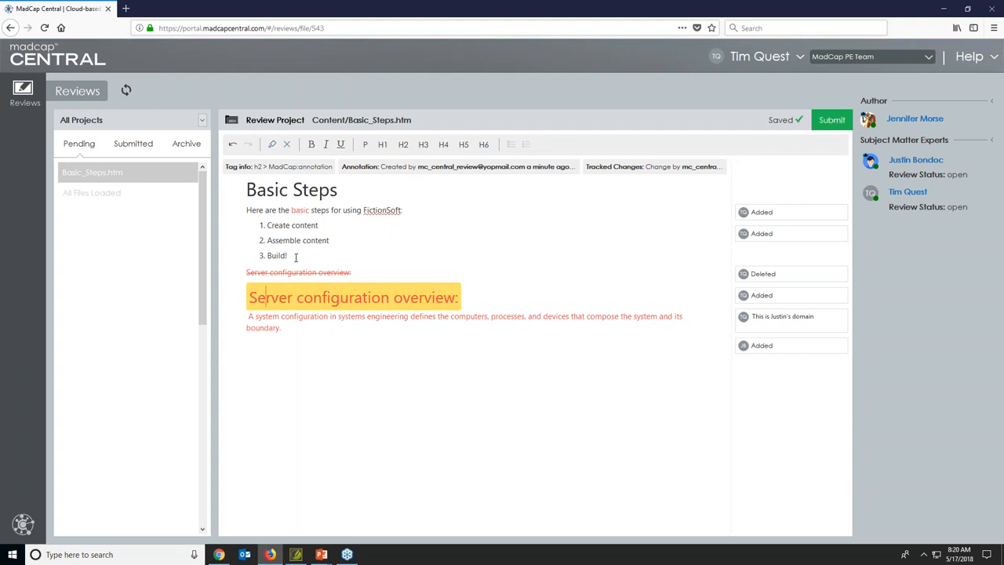
pyautogui.click(285, 211)
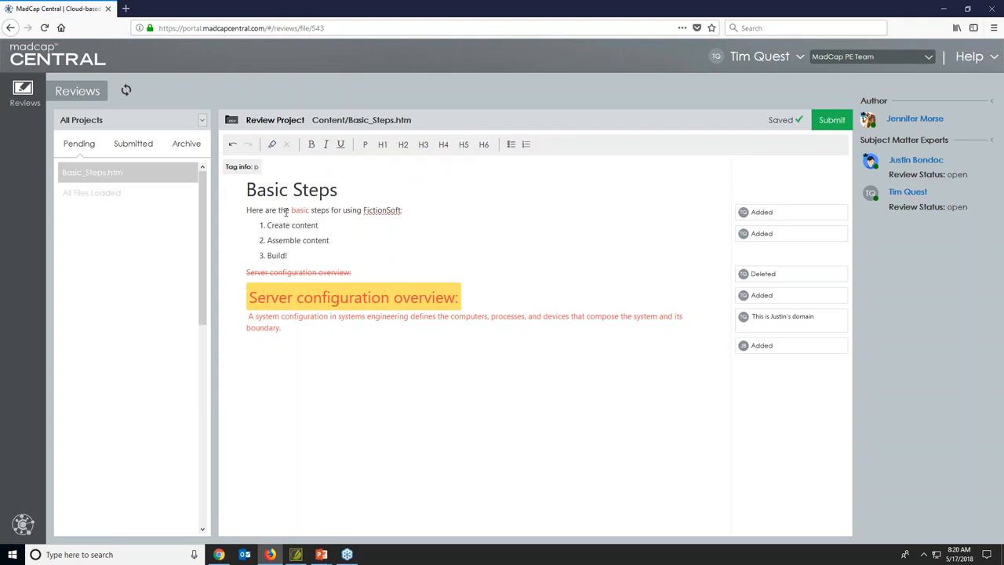
pyautogui.click(753, 210)
pyautogui.click(754, 232)
# Submit the completed review of Basic_Steps.htm and refresh the reviews.
pyautogui.click(832, 121)
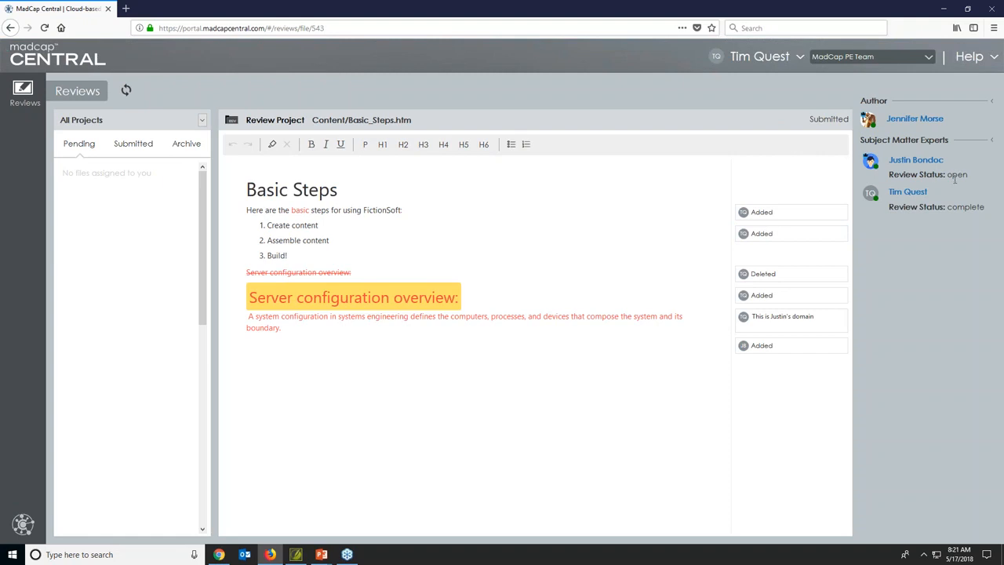
pyautogui.click(126, 90)
# Switch to the author's MadCap Central session in Chrome and open Basic_Steps.htm from the sent reviews.
pyautogui.click(219, 554)
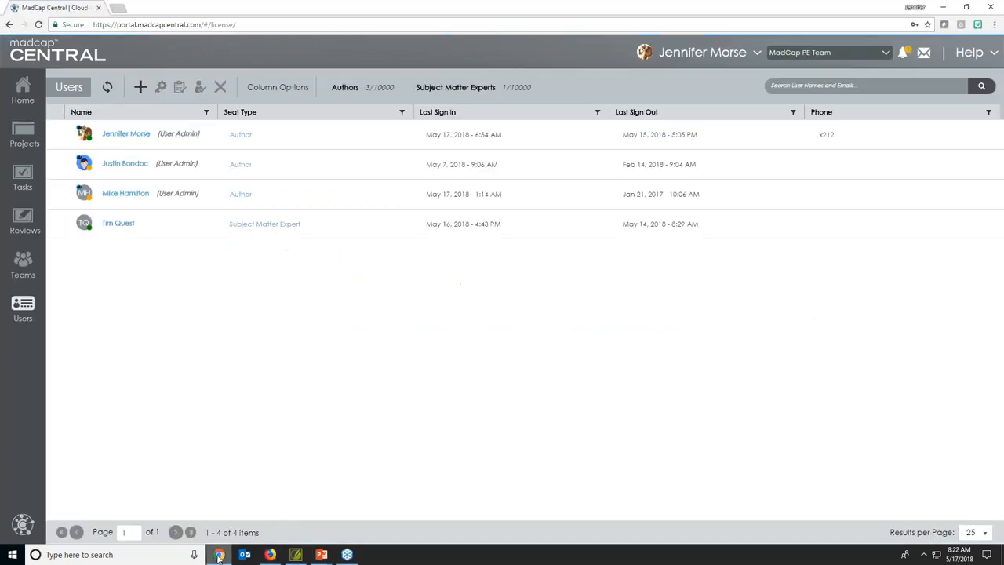
pyautogui.click(34, 230)
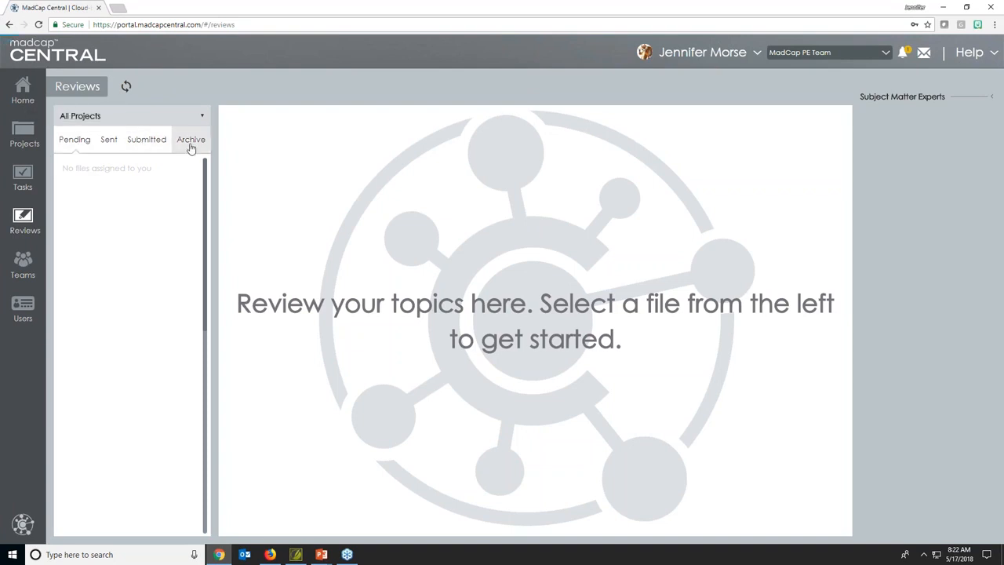
pyautogui.click(110, 141)
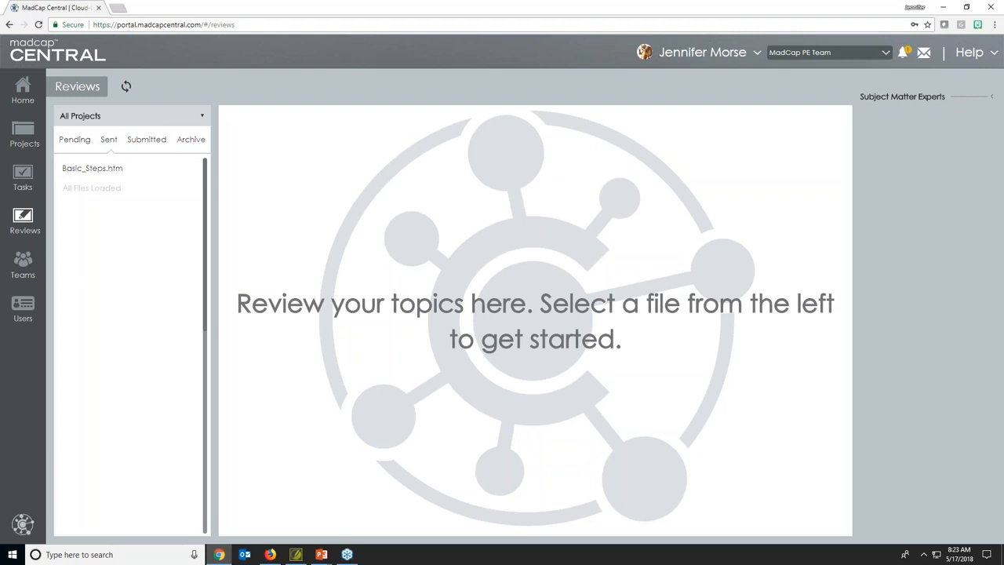
pyautogui.click(98, 174)
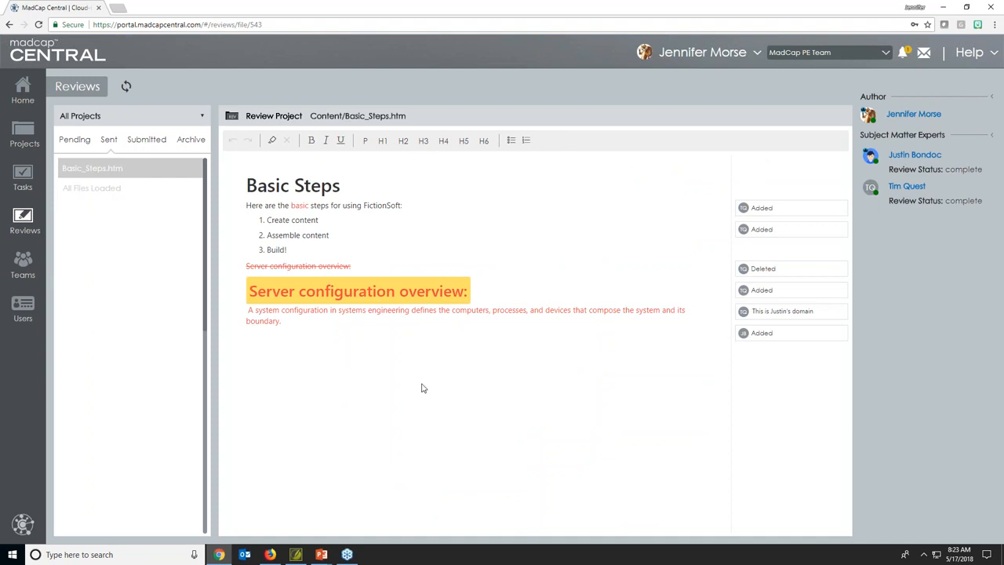
# Append "More content." to the end of the system configuration paragraph.
pyautogui.click(294, 320)
pyautogui.write('More content')
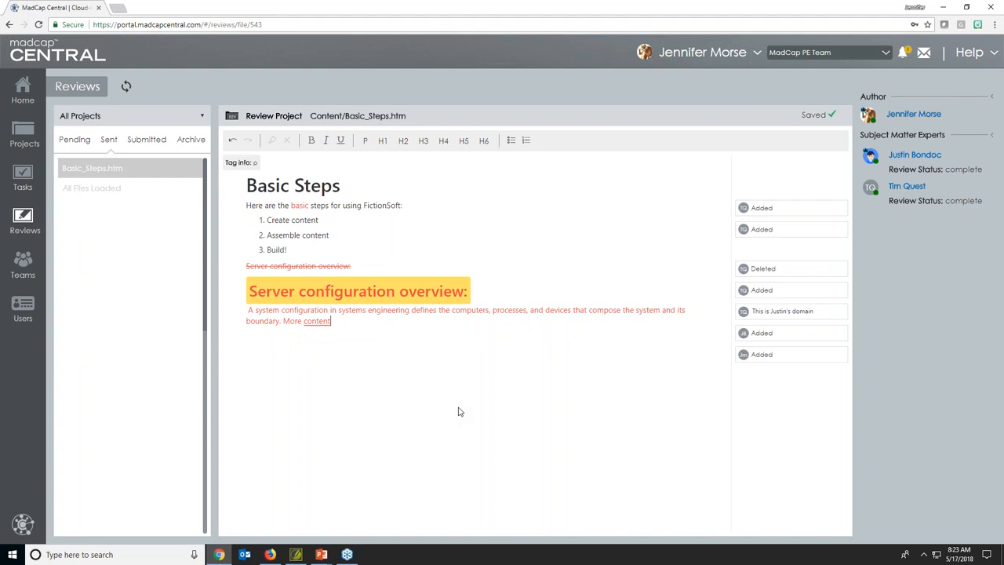
pyautogui.write('.')
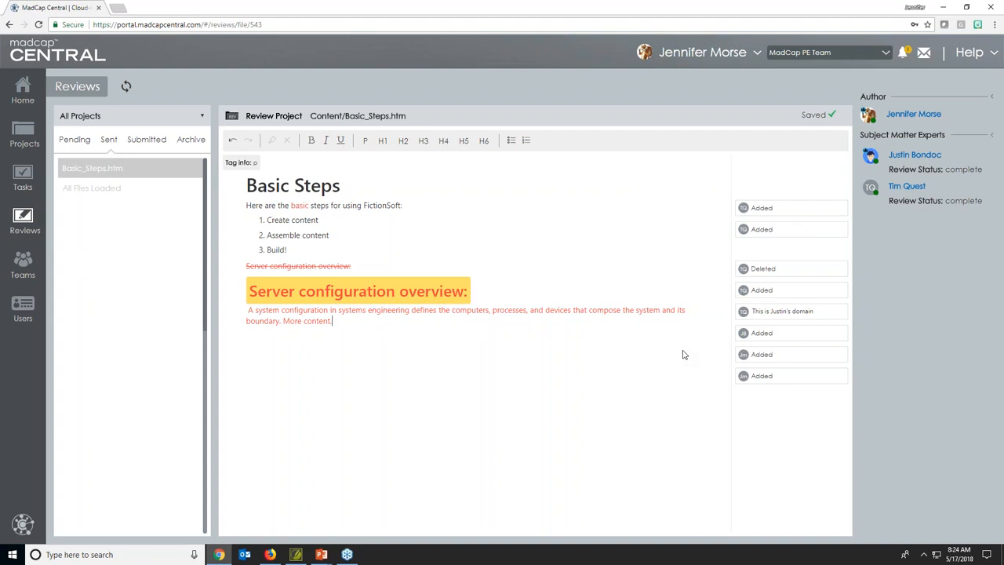
# Switch to MadCap Flare and open the file reviews inbox.
pyautogui.click(297, 555)
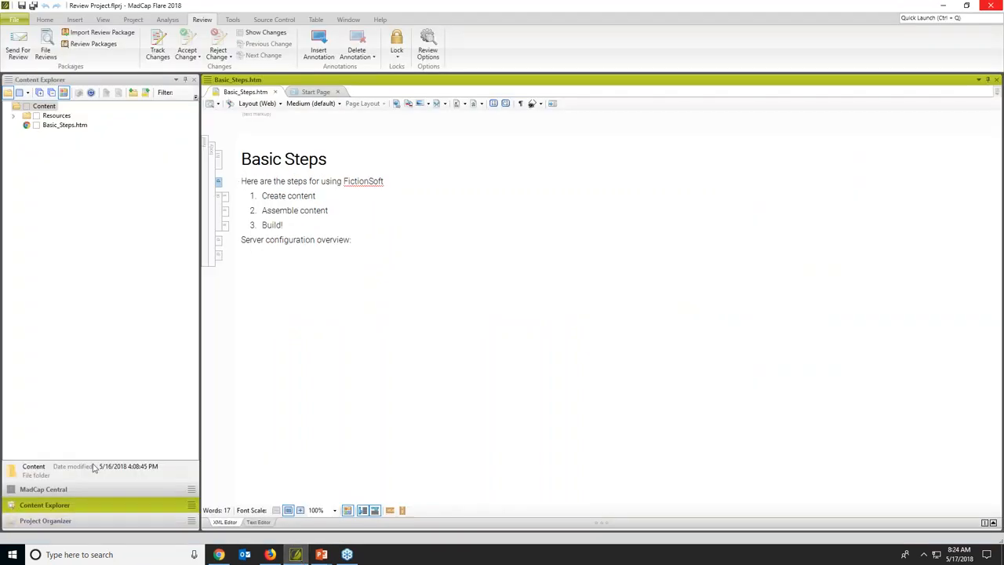
pyautogui.click(46, 49)
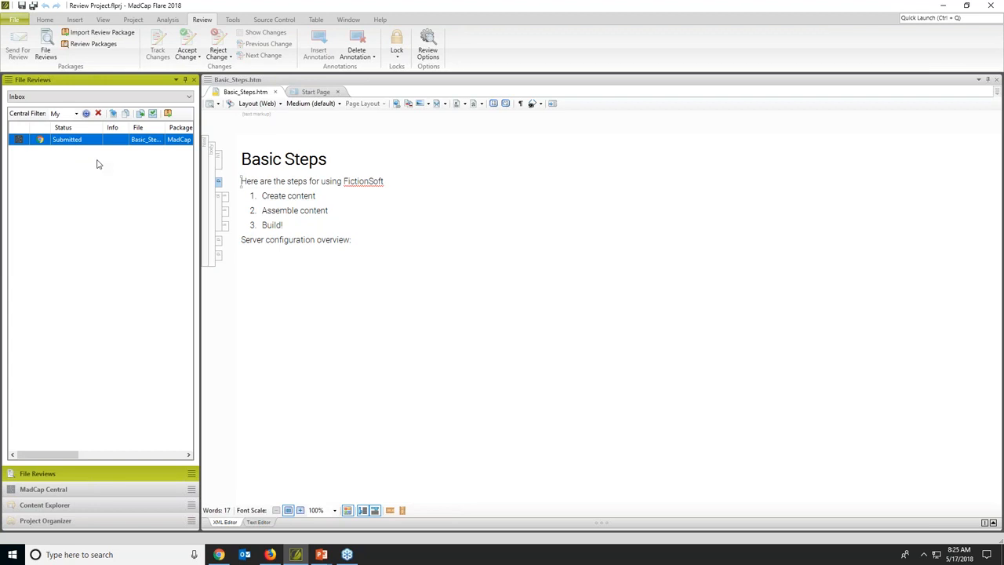
# Switch to the reviewer's session in Firefox and add "more content" after "Assemble content" in the submitted Basic_Steps.htm.
pyautogui.click(269, 554)
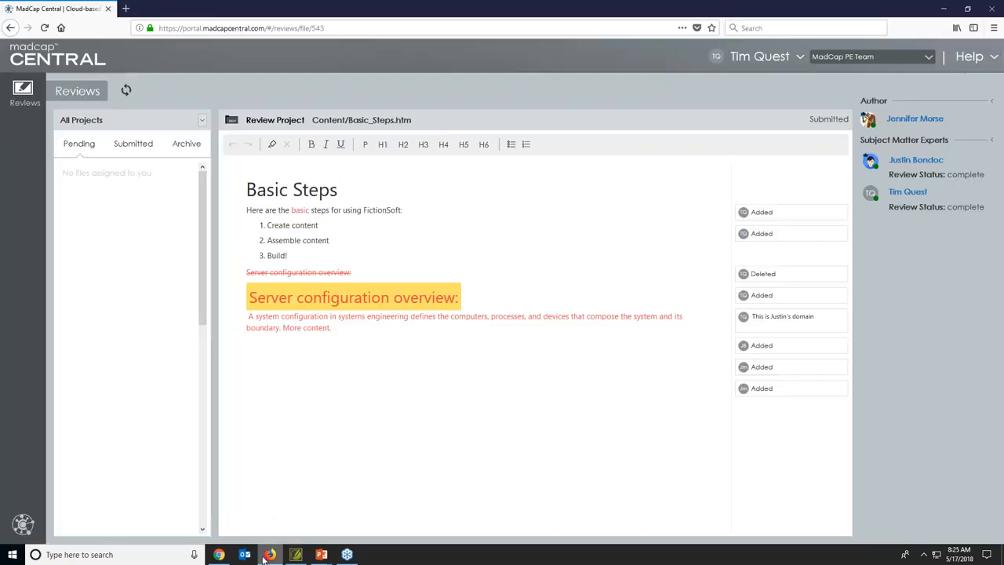
pyautogui.click(126, 146)
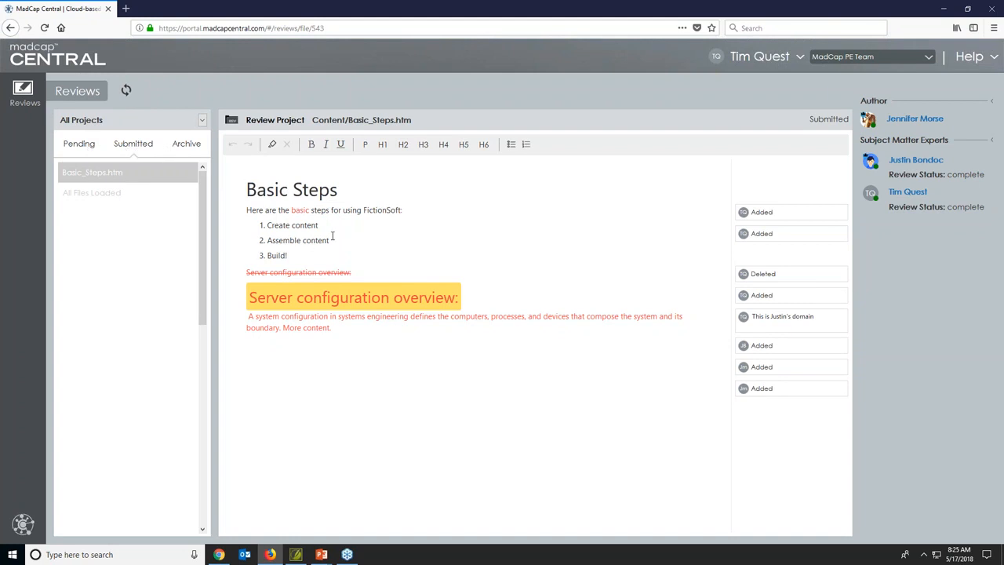
pyautogui.click(332, 236)
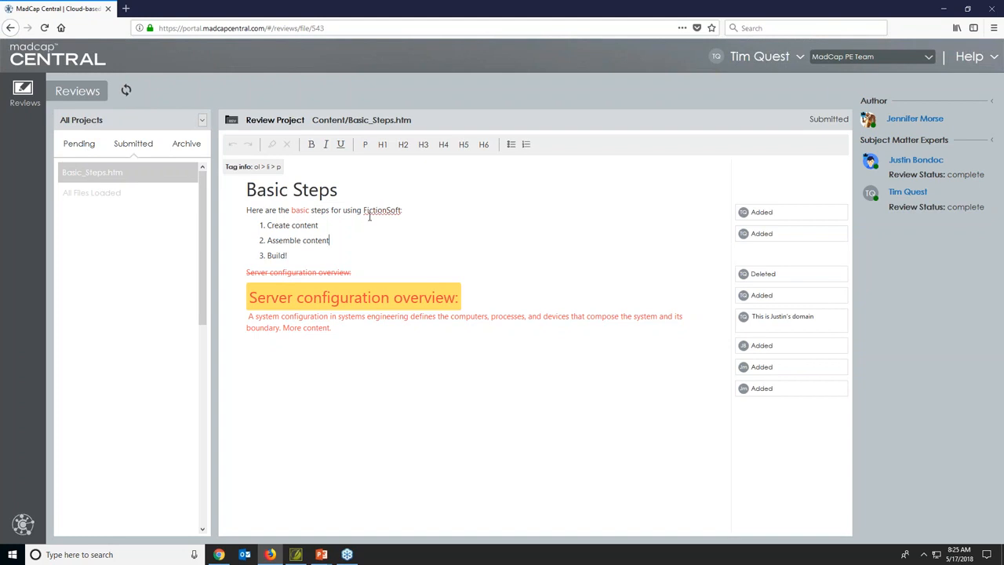
pyautogui.write('more content')
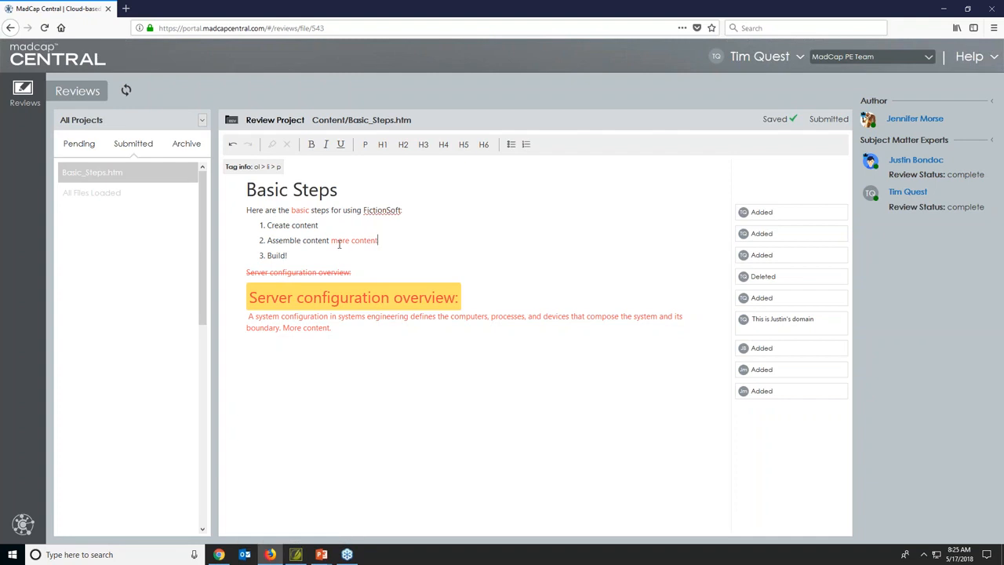
# Return to MadCap Flare, refresh the review inbox, and open the submitted Basic_Steps.htm, closing its review process.
pyautogui.click(296, 552)
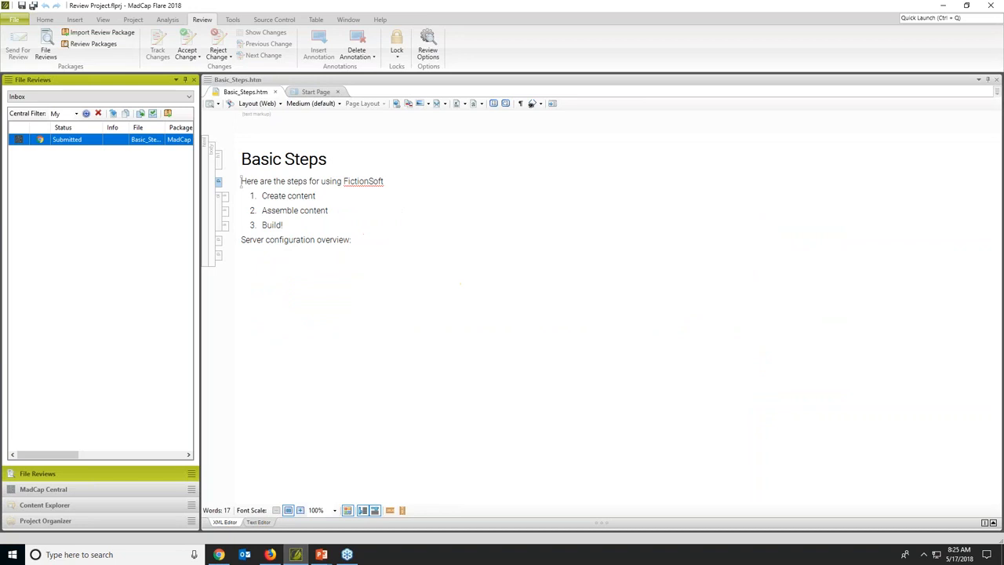
pyautogui.click(86, 114)
pyautogui.doubleClick(76, 145)
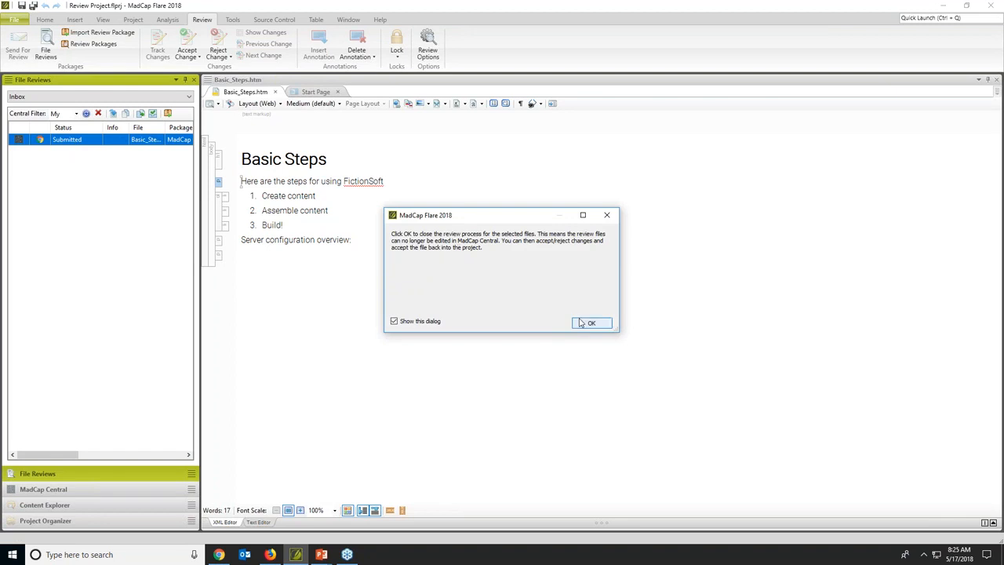
pyautogui.click(592, 323)
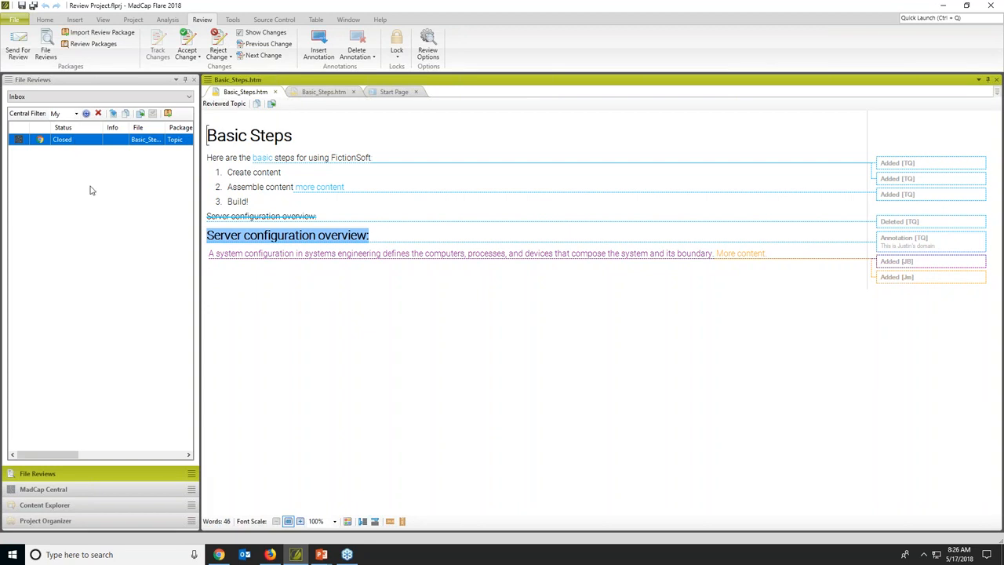
# Switch to the reviewer's session in Firefox, refresh the reviews, and check the submitted and archived files for Basic_Steps.htm.
pyautogui.click(269, 555)
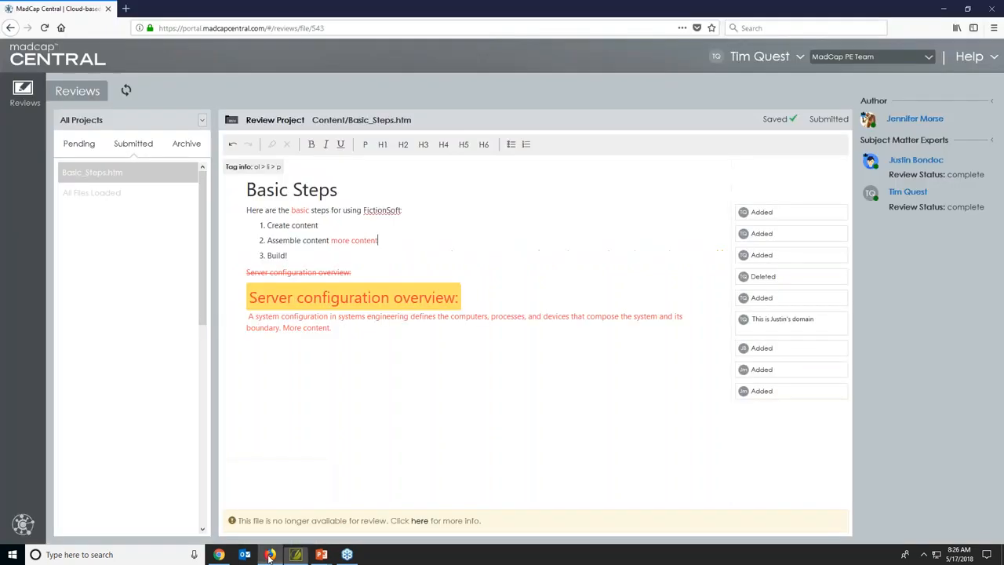
pyautogui.click(126, 91)
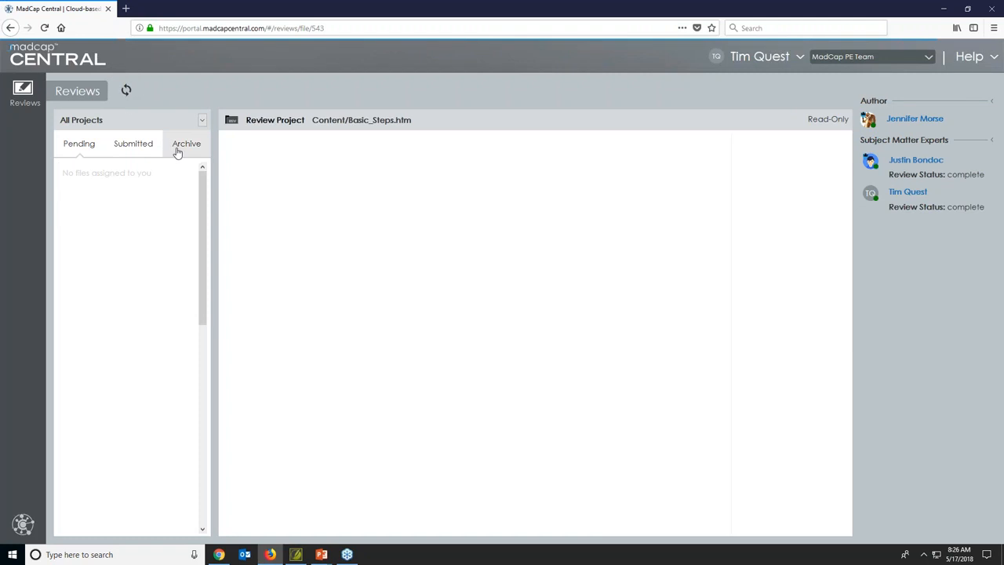
pyautogui.click(119, 147)
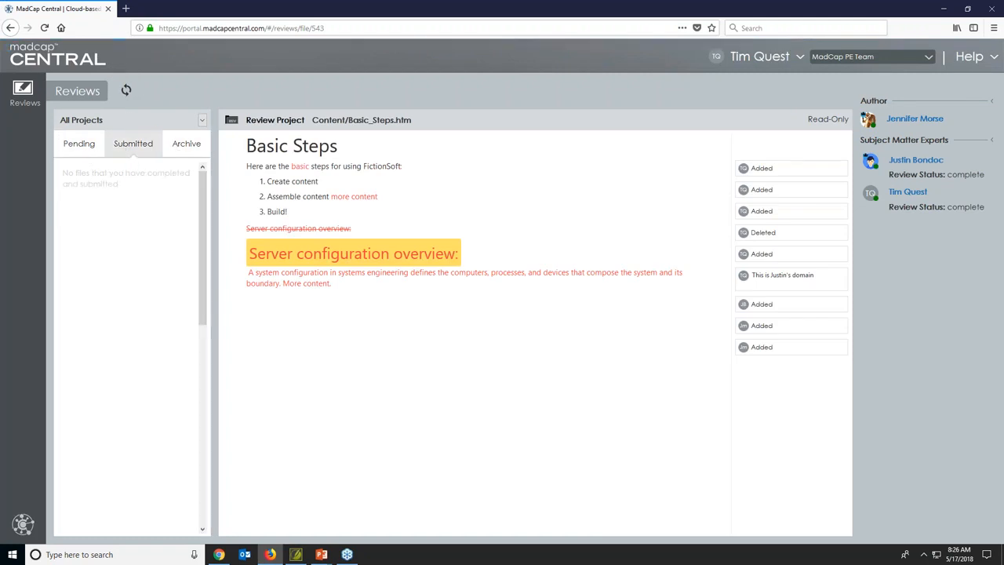
pyautogui.click(196, 150)
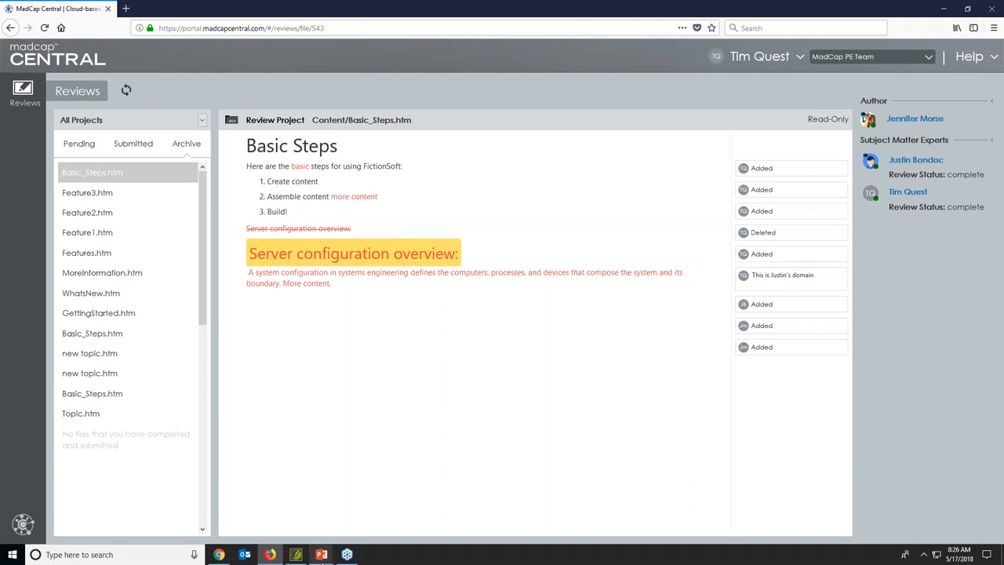
# Switch back to MadCap Flare and individually accept the additions of "basic", "more content" and the colon after FictionSoft.
pyautogui.click(297, 554)
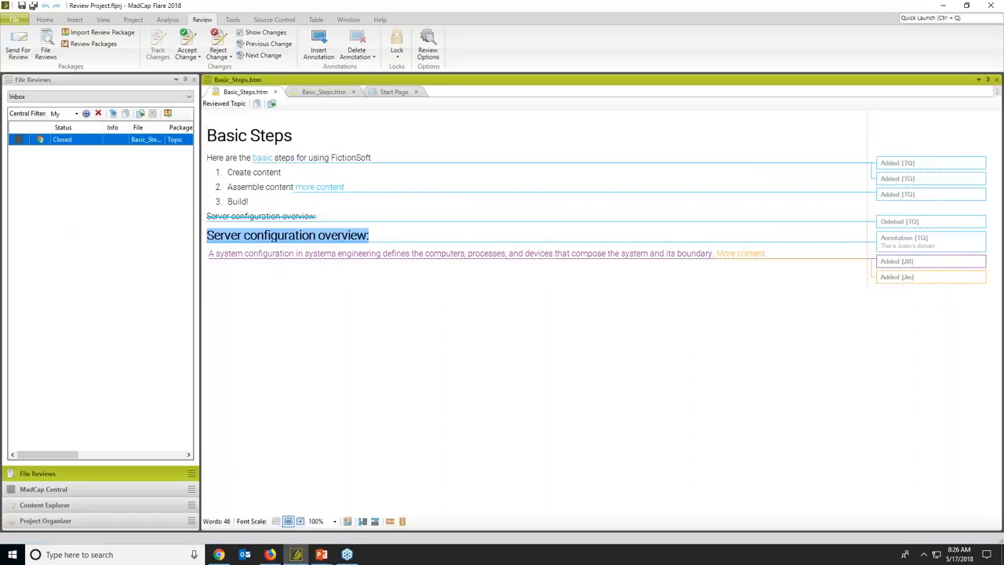
pyautogui.rightClick(909, 163)
pyautogui.click(912, 168)
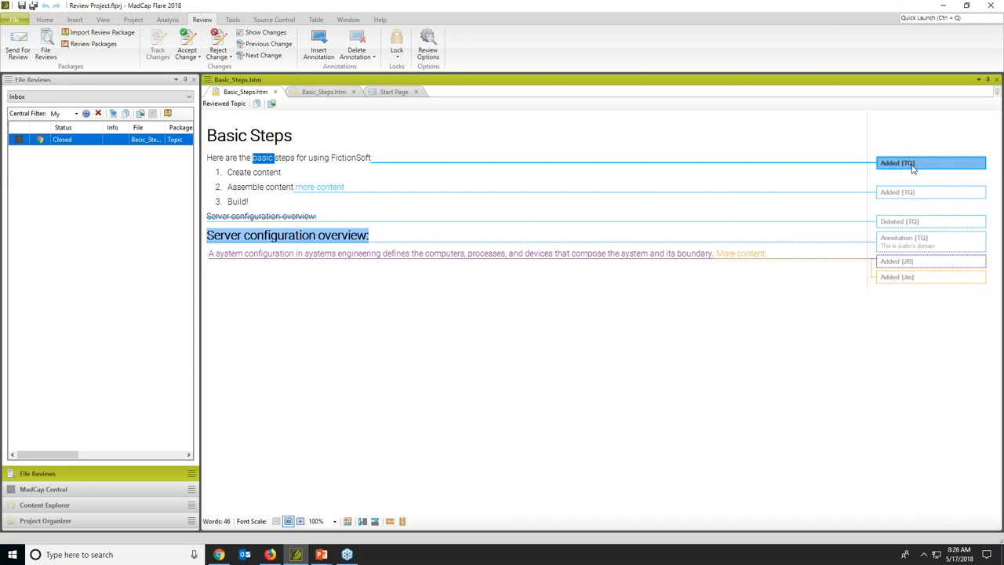
pyautogui.rightClick(911, 193)
pyautogui.click(933, 200)
pyautogui.click(914, 164)
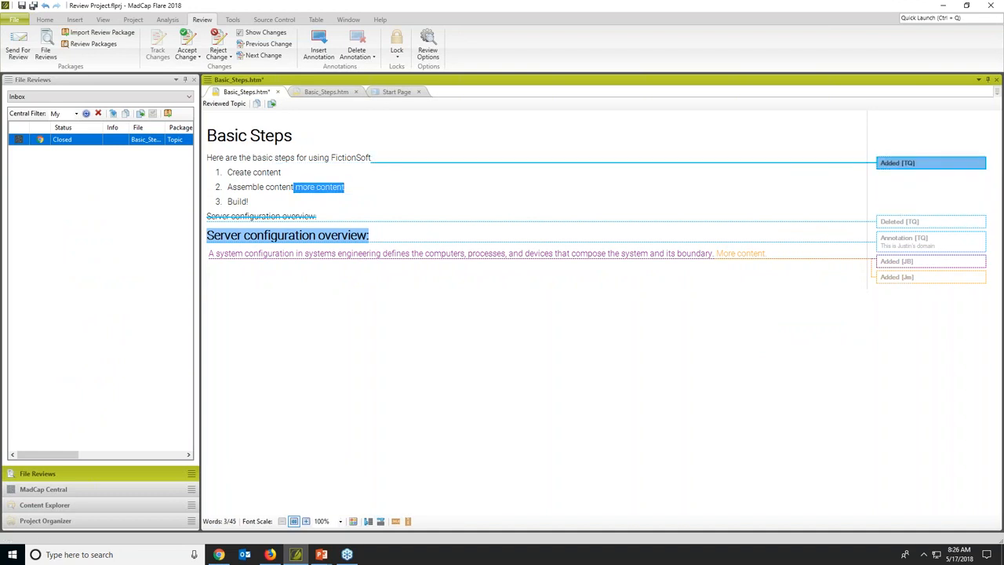
pyautogui.rightClick(914, 164)
pyautogui.click(924, 171)
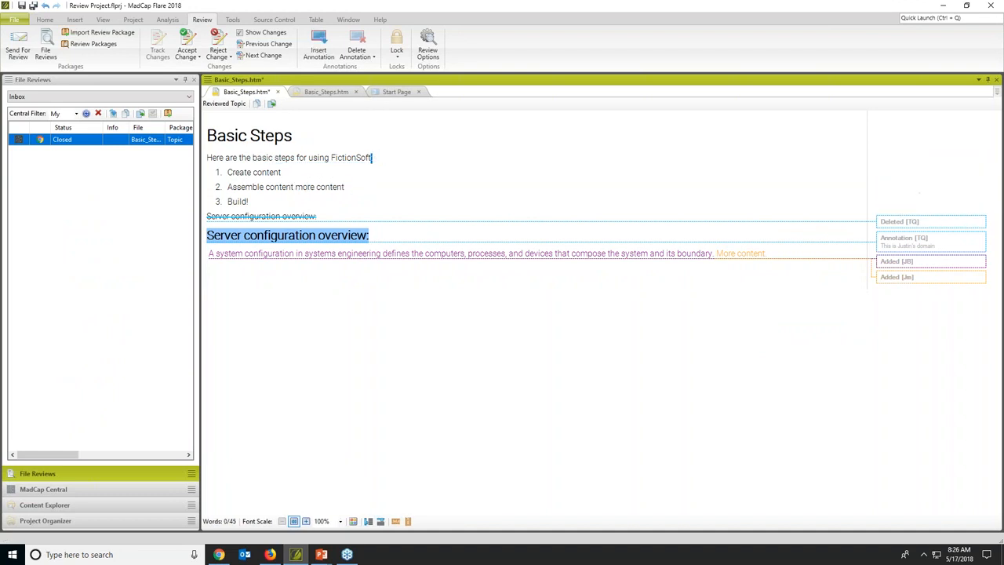
# Accept all remaining tracked changes in the reviewed topic.
pyautogui.click(194, 60)
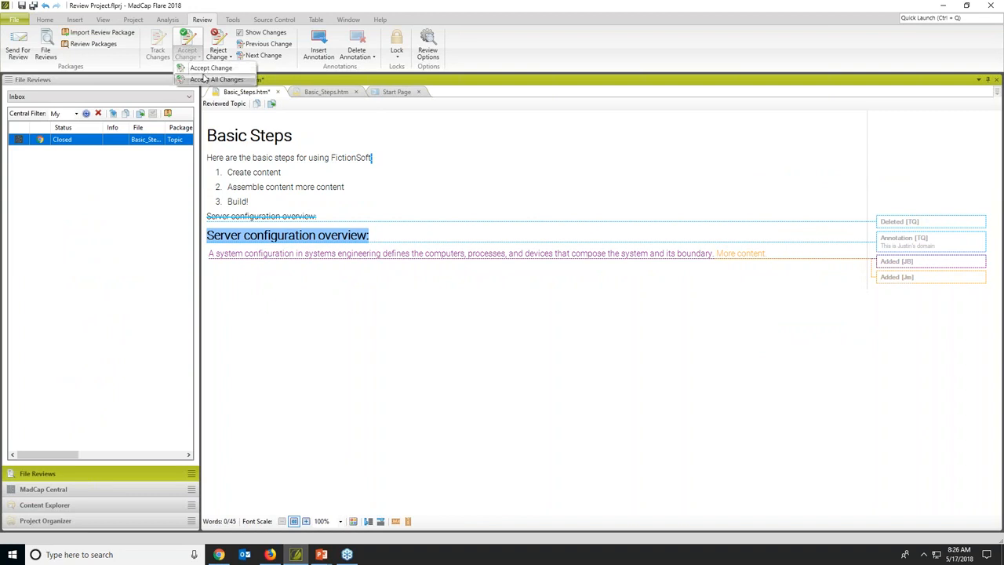
pyautogui.click(202, 77)
pyautogui.click(508, 309)
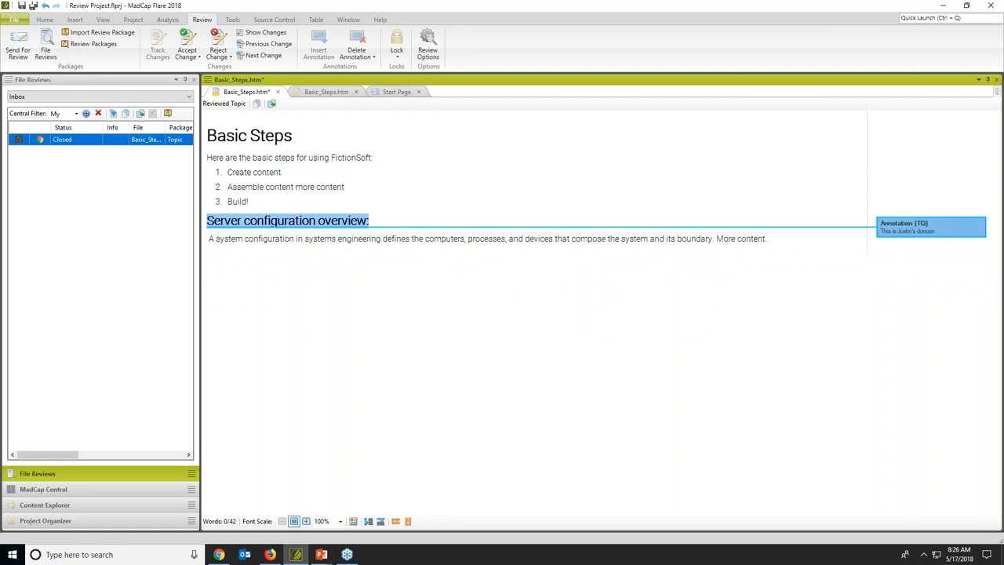
# Check the annotation's deletion option, and preview the topic with its review markup hidden before showing the markup again.
pyautogui.rightClick(909, 231)
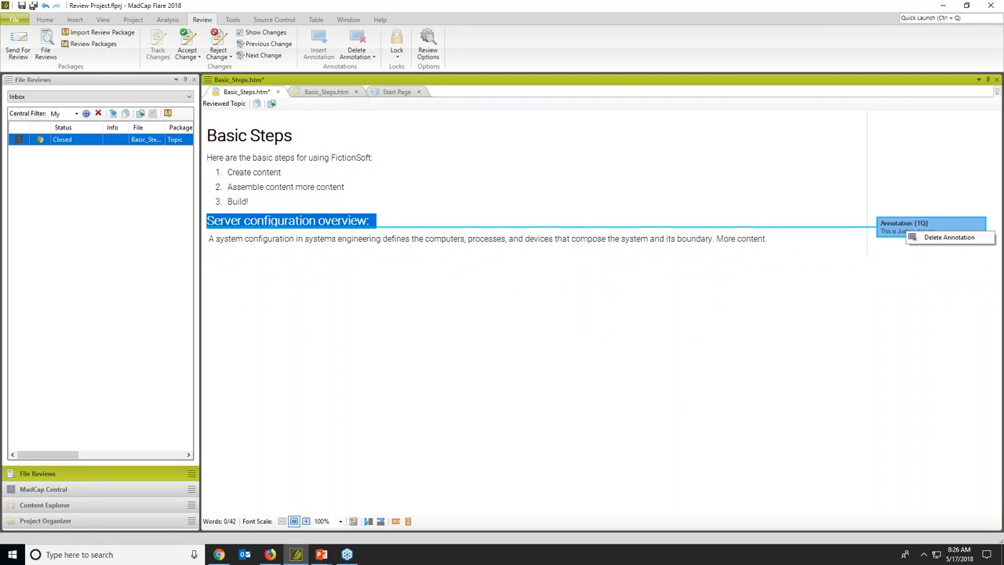
pyautogui.click(867, 269)
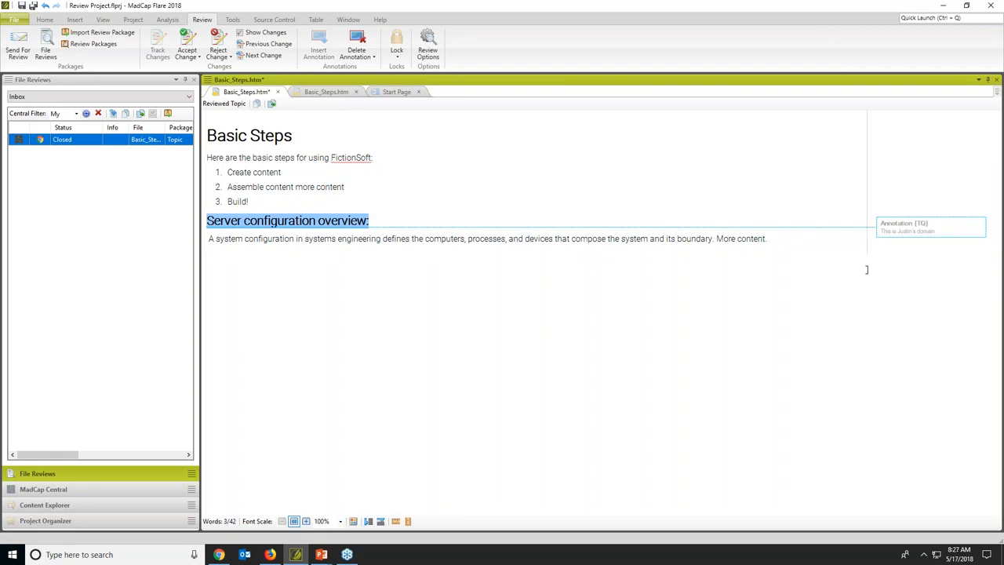
pyautogui.moveTo(882, 224)
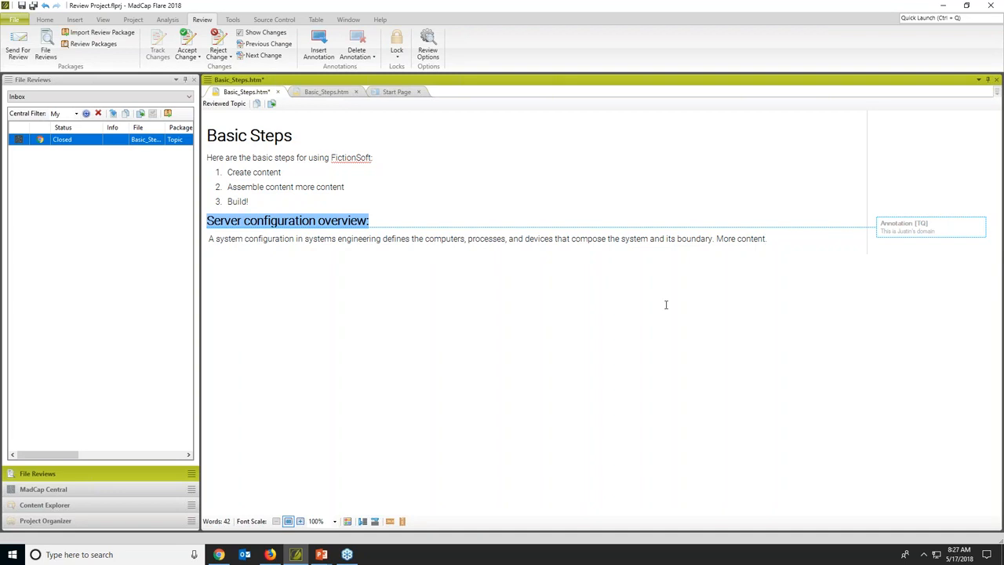
pyautogui.click(241, 38)
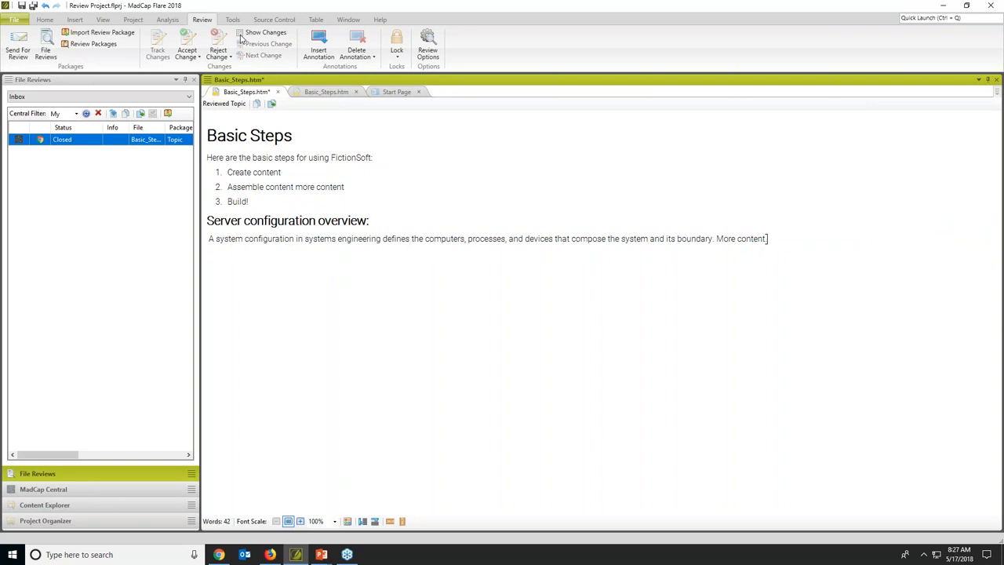
pyautogui.click(241, 37)
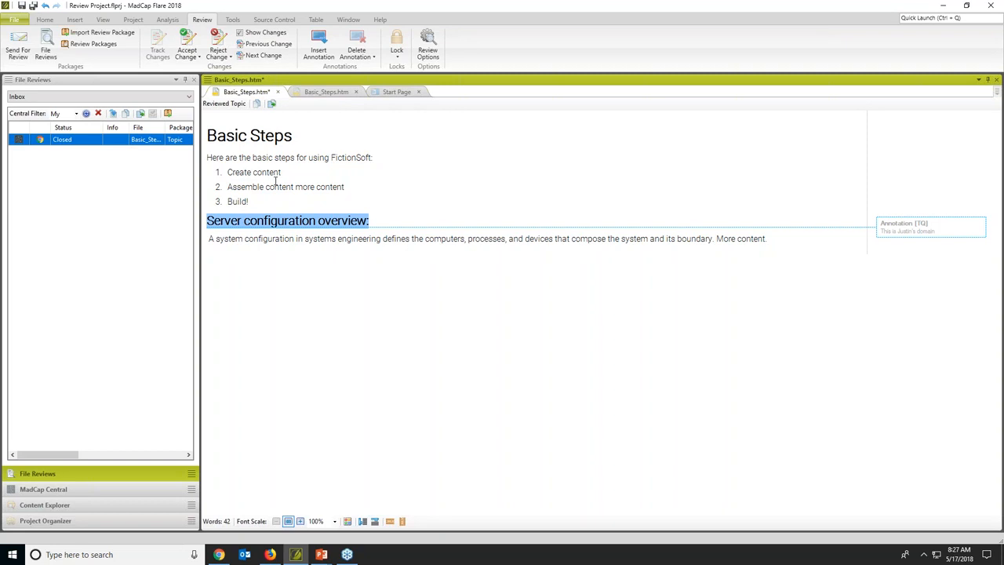
# Accept the reviewed Basic_Steps.htm back into the Flare project.
pyautogui.click(272, 108)
pyautogui.click(534, 316)
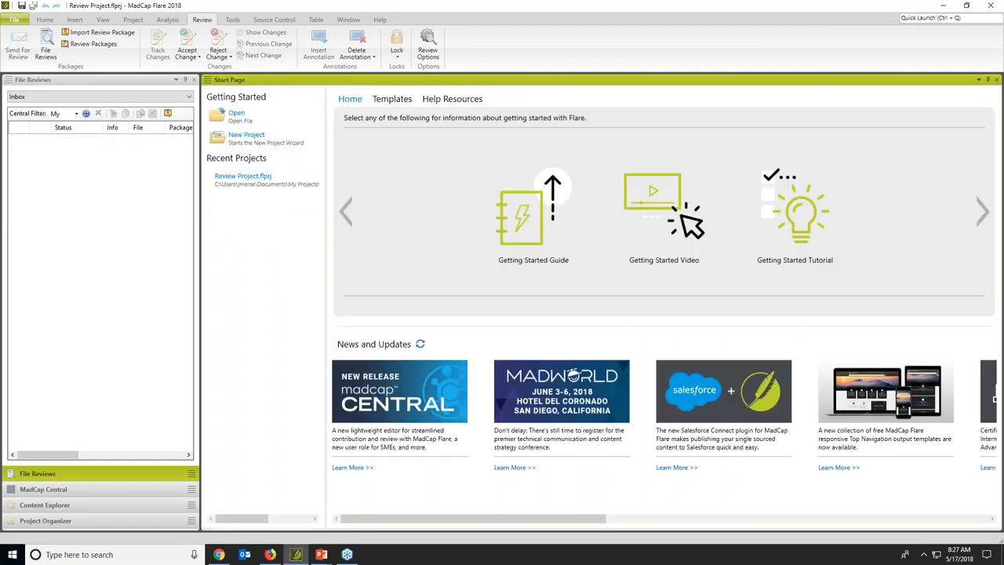
# Open Basic_Steps.htm from the project's content files and check the accepted "more content" text in the second list item.
pyautogui.click(77, 510)
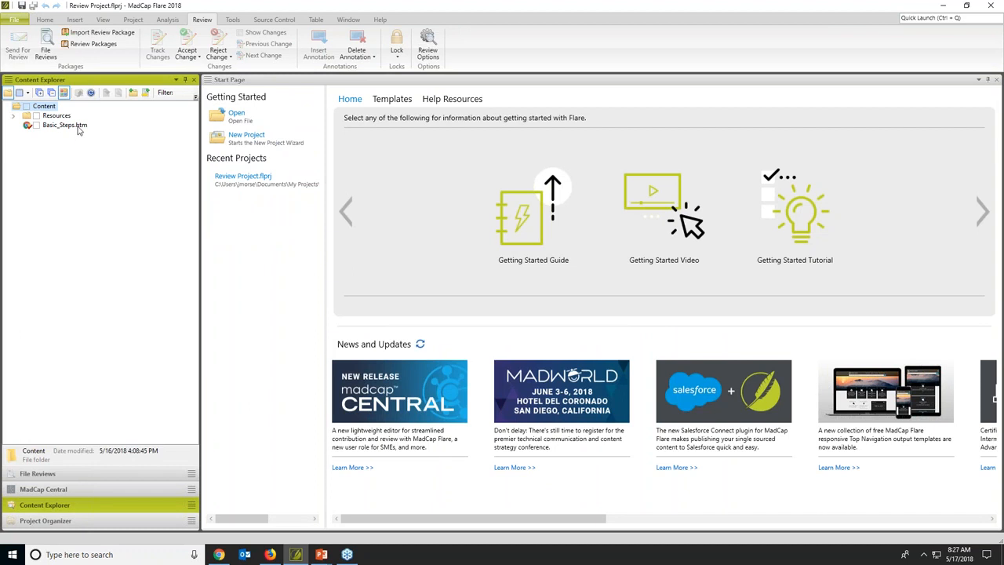
pyautogui.click(77, 126)
pyautogui.doubleClick(77, 126)
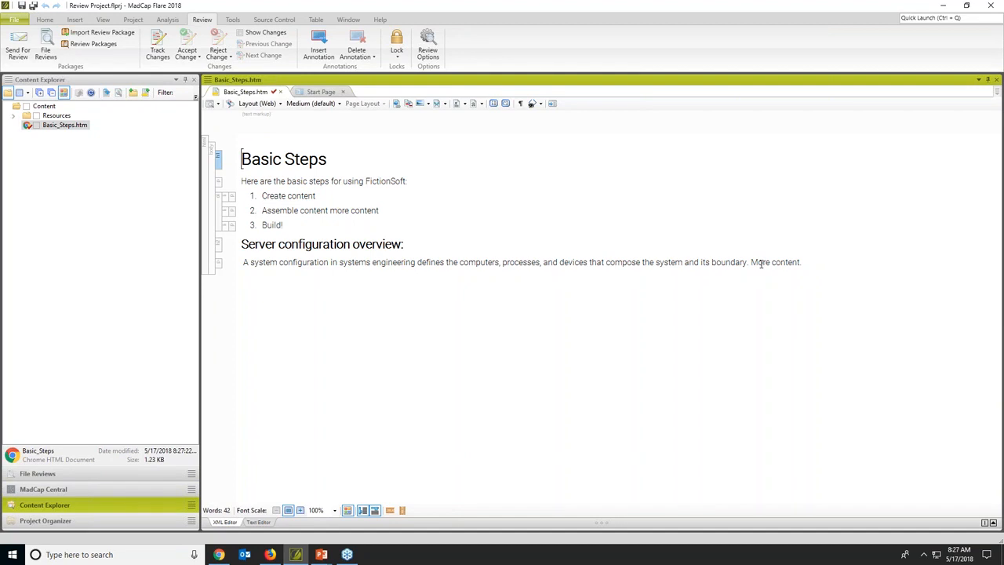
pyautogui.moveTo(330, 210); pyautogui.dragTo(379, 210)
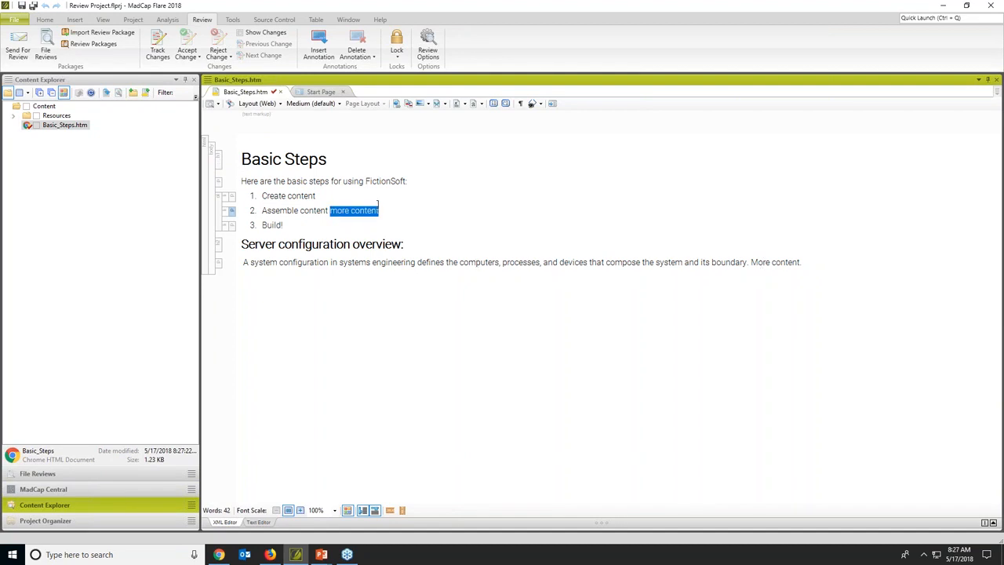
pyautogui.click(381, 225)
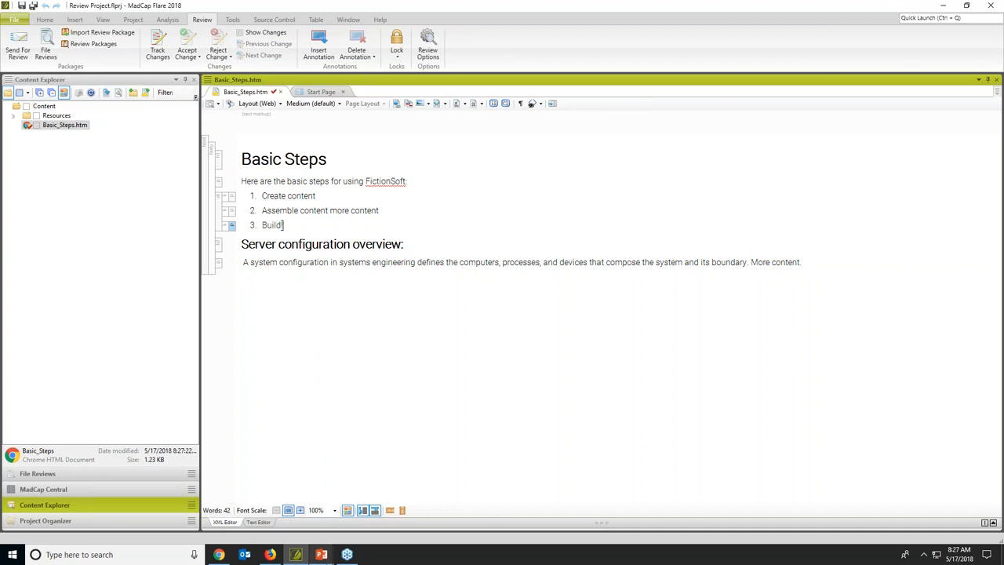
# Switch to the PowerPoint slide show and advance to the Cloud-Based Review benefits slide, revealing its points up to multi-user editing.
pyautogui.moveTo(321, 555)
pyautogui.click(322, 506)
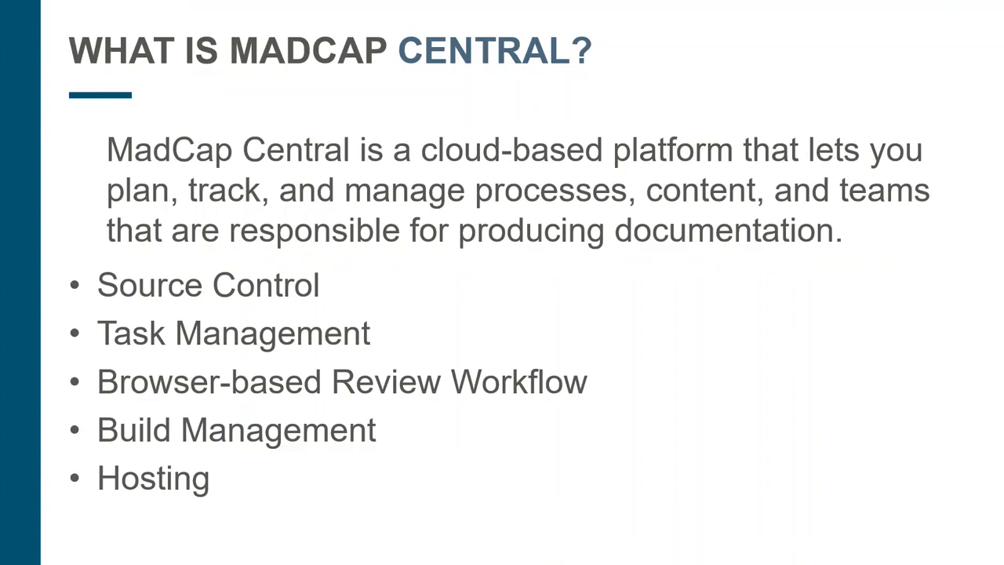
pyautogui.press('Right')
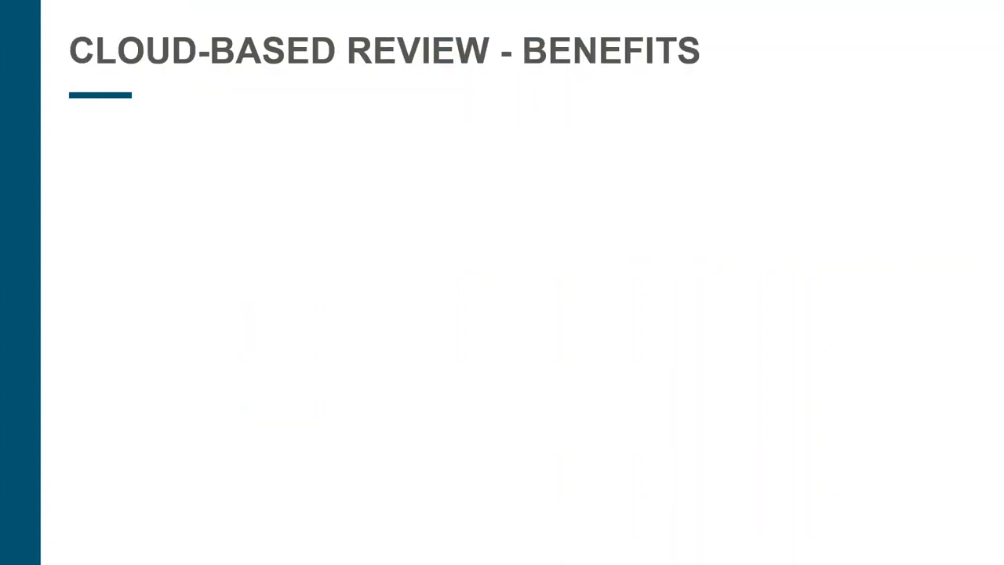
pyautogui.press('Right')
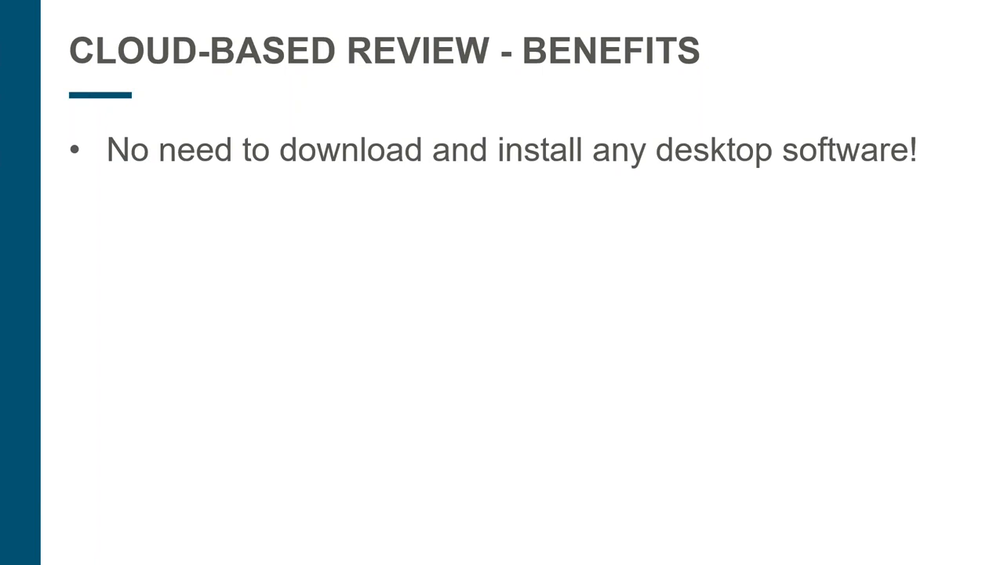
pyautogui.press('Right')
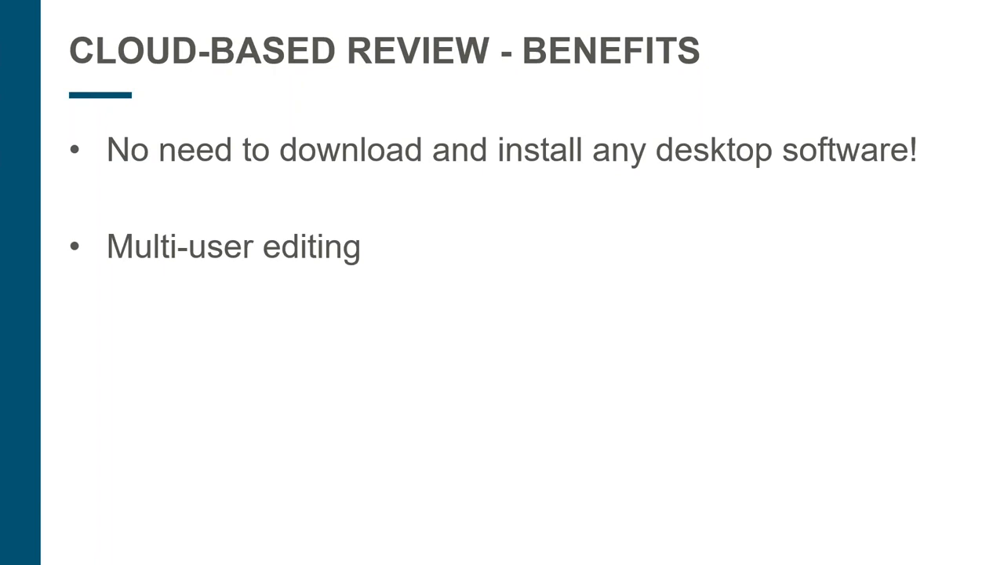
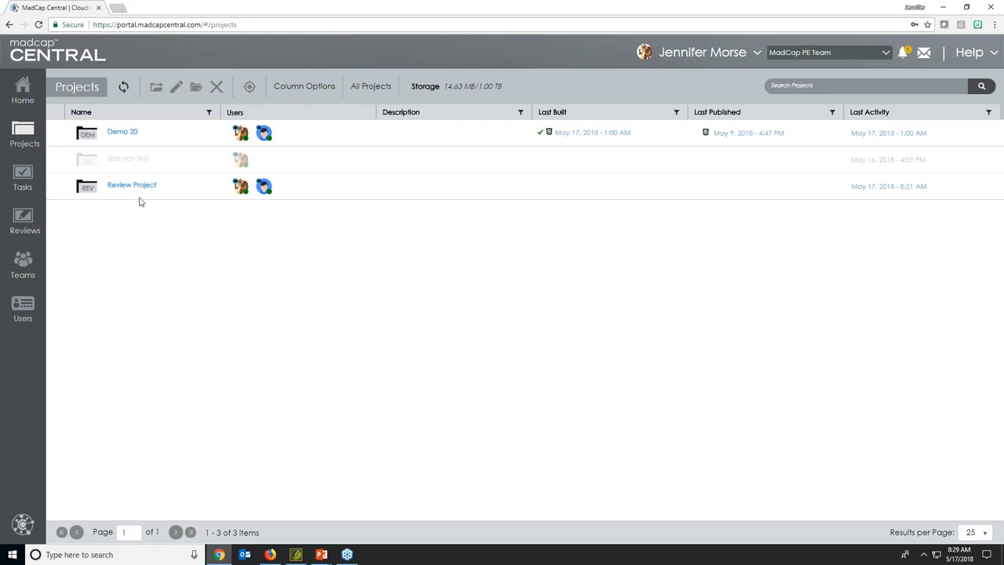
# Open the Demo 20 project's files and preview Basic Steps.htm from the A_Getting Started content folder.
pyautogui.click(121, 137)
pyautogui.click(122, 135)
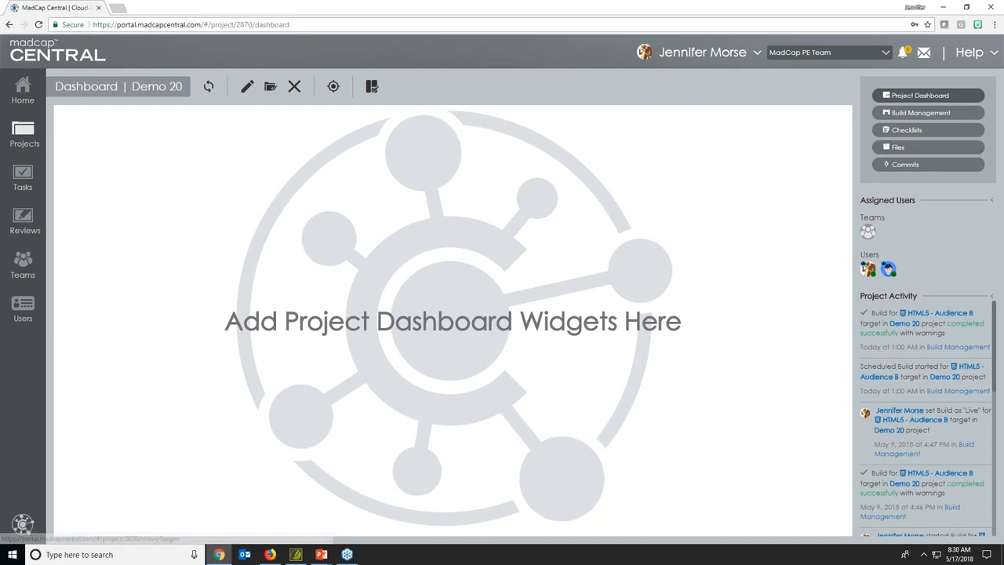
pyautogui.click(908, 149)
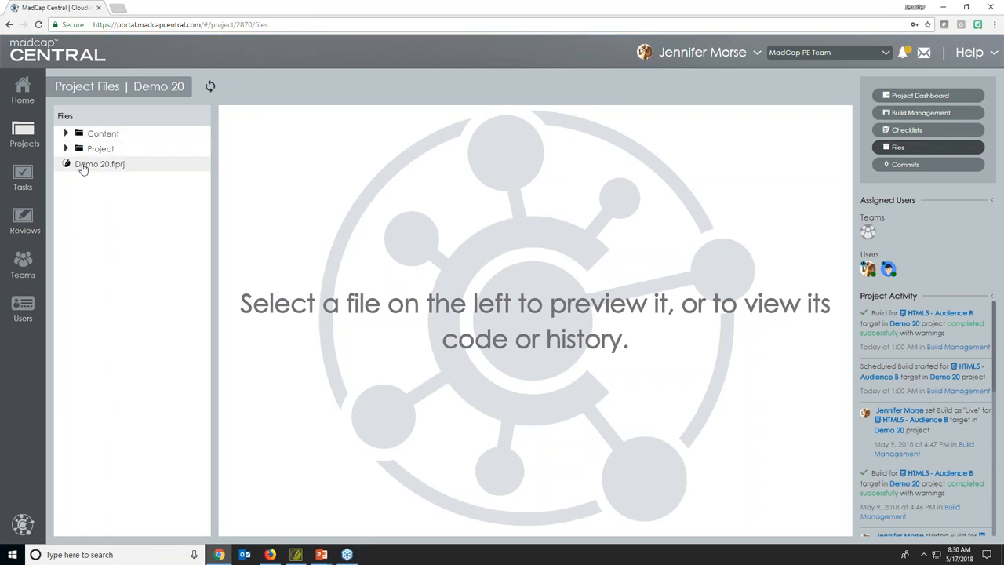
pyautogui.click(66, 135)
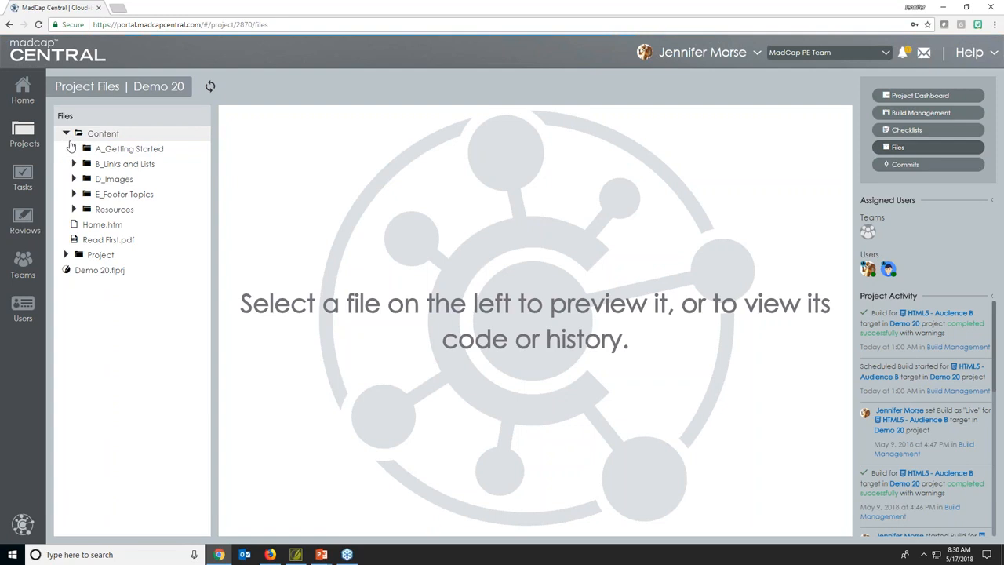
pyautogui.click(73, 148)
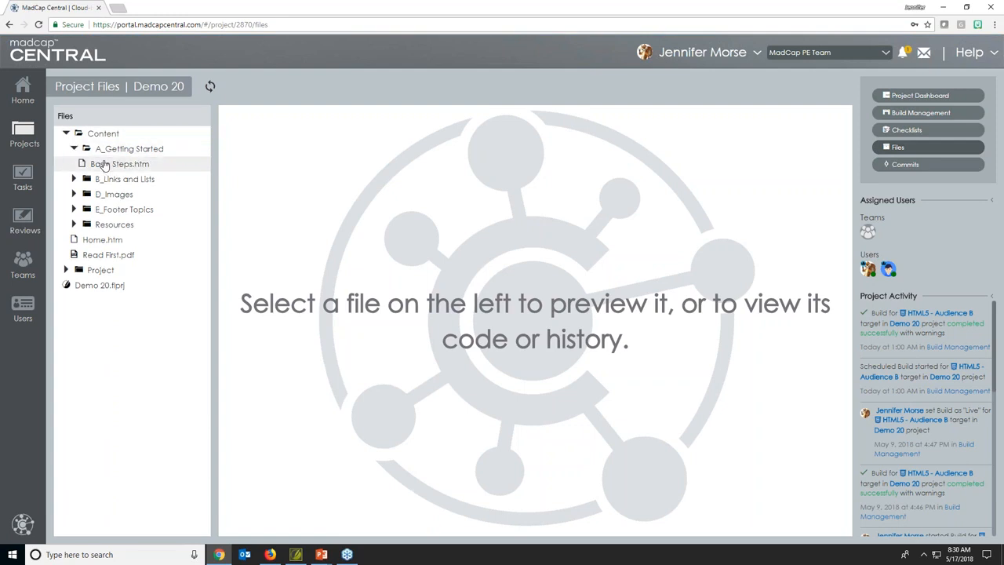
pyautogui.click(104, 165)
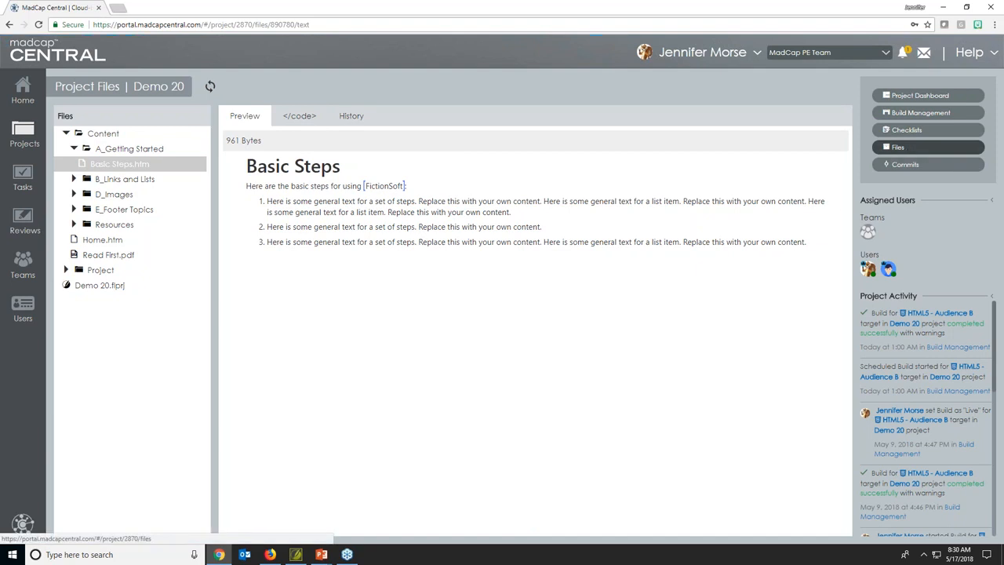
# Compare the source code of Basic Steps.htm with its rendered preview.
pyautogui.click(299, 115)
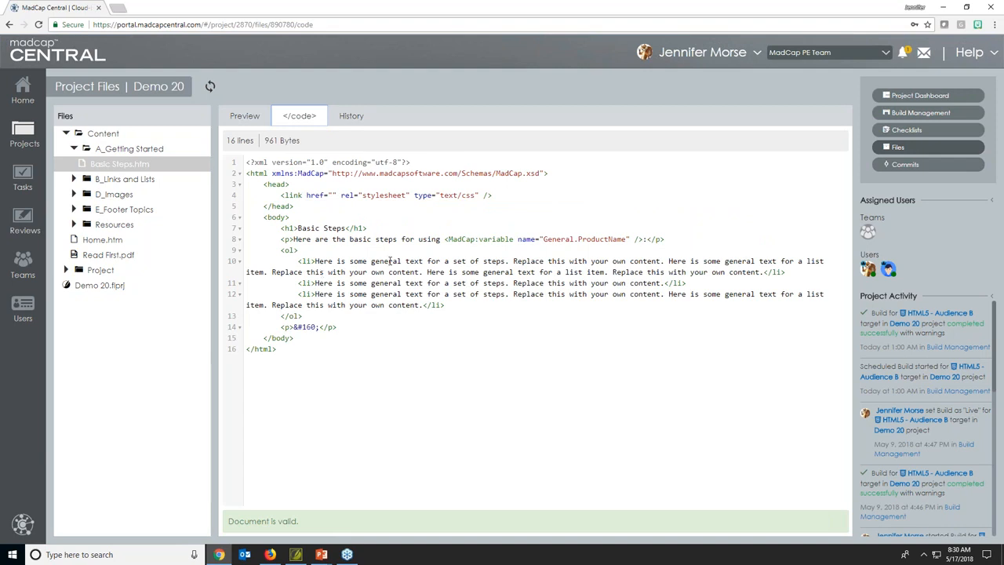
pyautogui.click(264, 123)
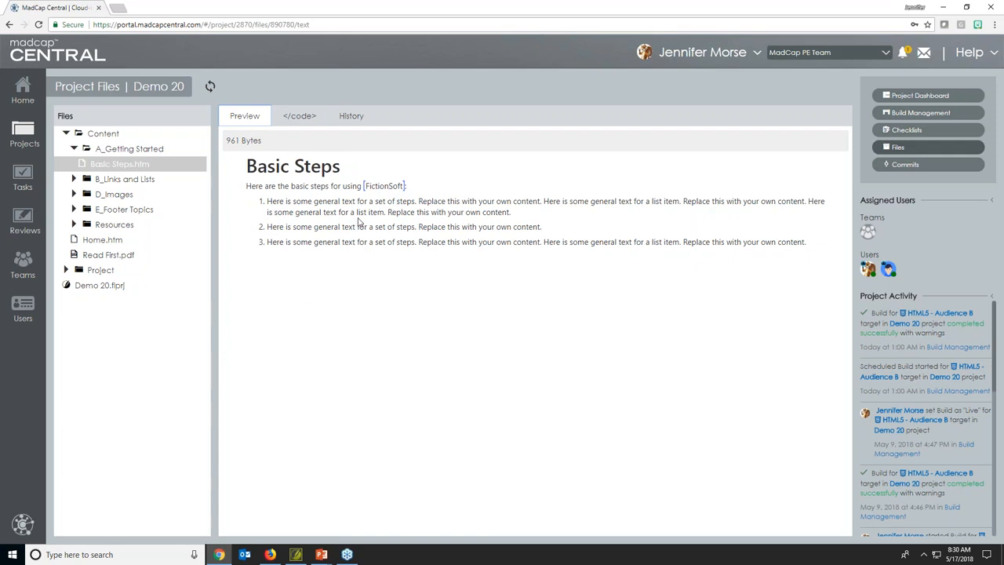
pyautogui.click(298, 116)
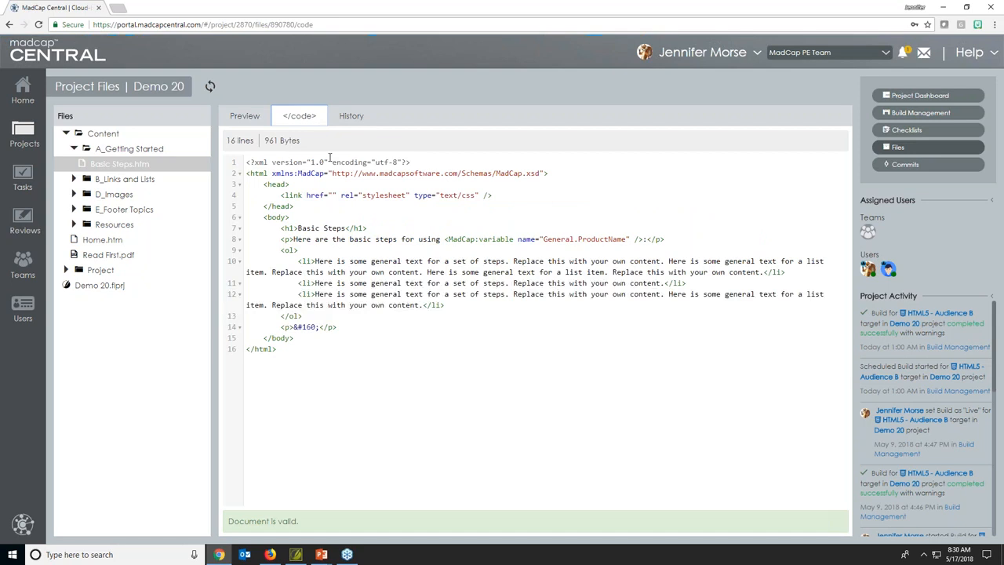
pyautogui.click(254, 124)
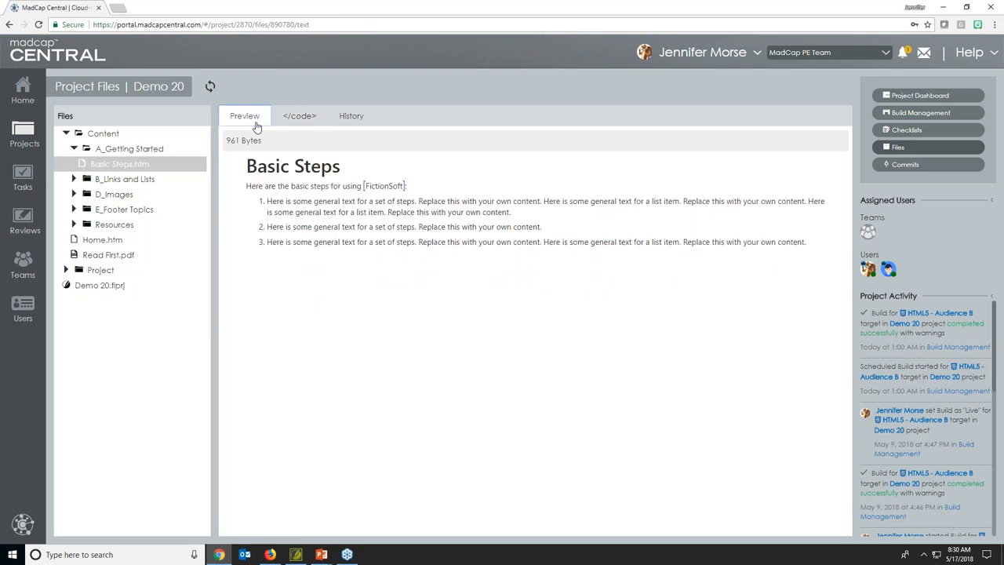
# Examine the file's commit history, viewing the "updated and removed old UI image" differences in unified and side-by-side layouts.
pyautogui.click(352, 119)
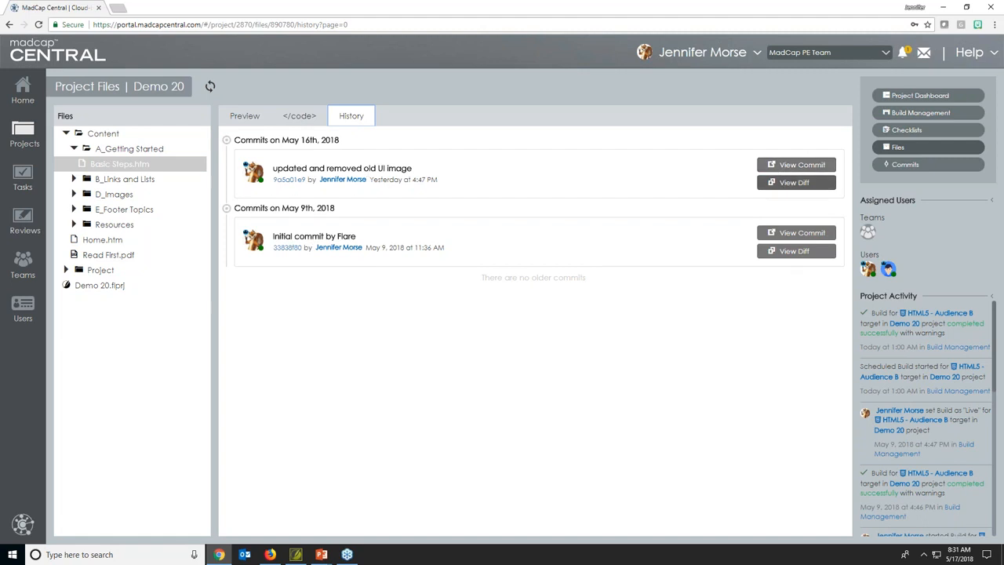
pyautogui.click(793, 182)
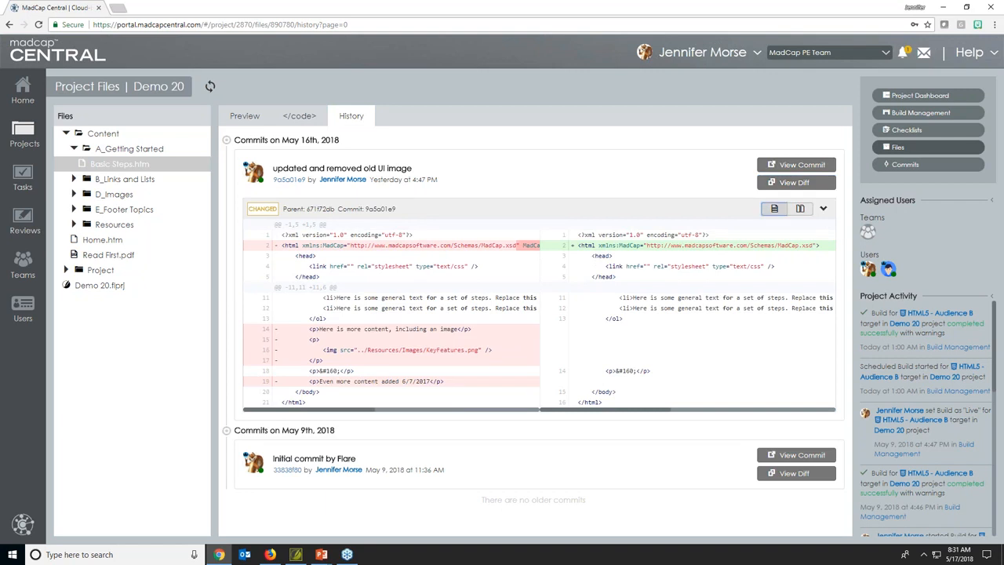
pyautogui.click(773, 208)
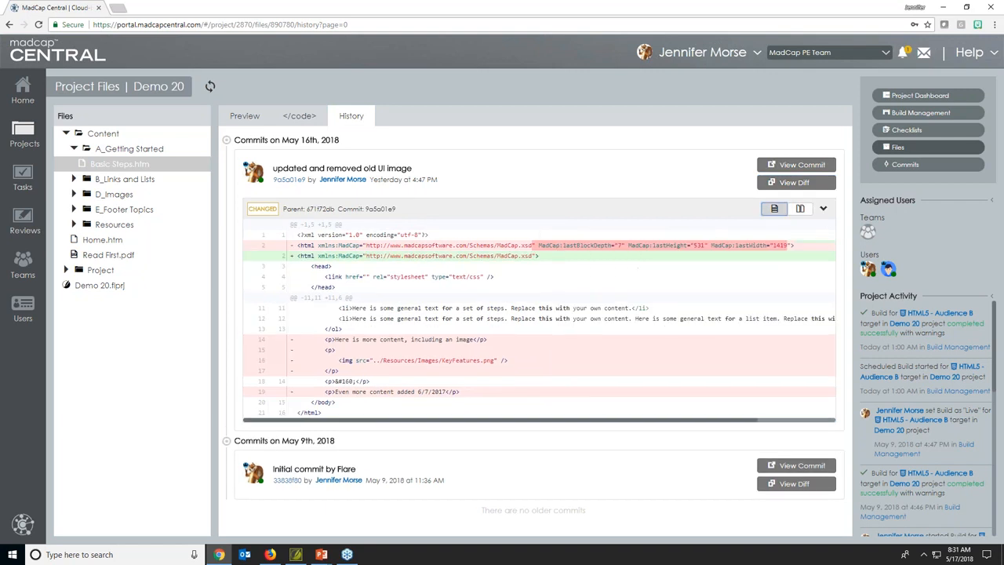
pyautogui.click(800, 209)
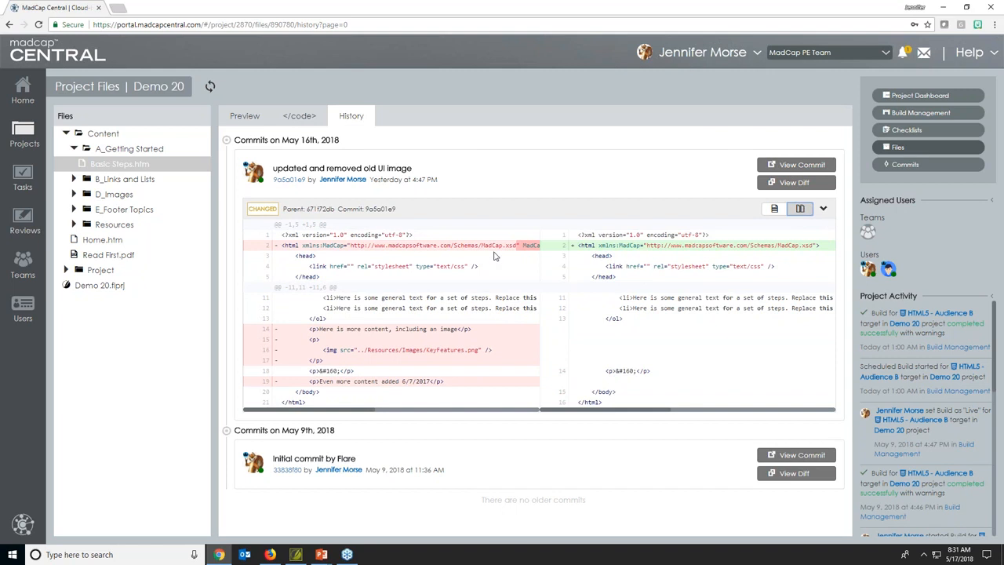
# View the full "updated and removed old UI image" commit, and open the "updated xrefs" commit from the project's commit list.
pyautogui.click(811, 168)
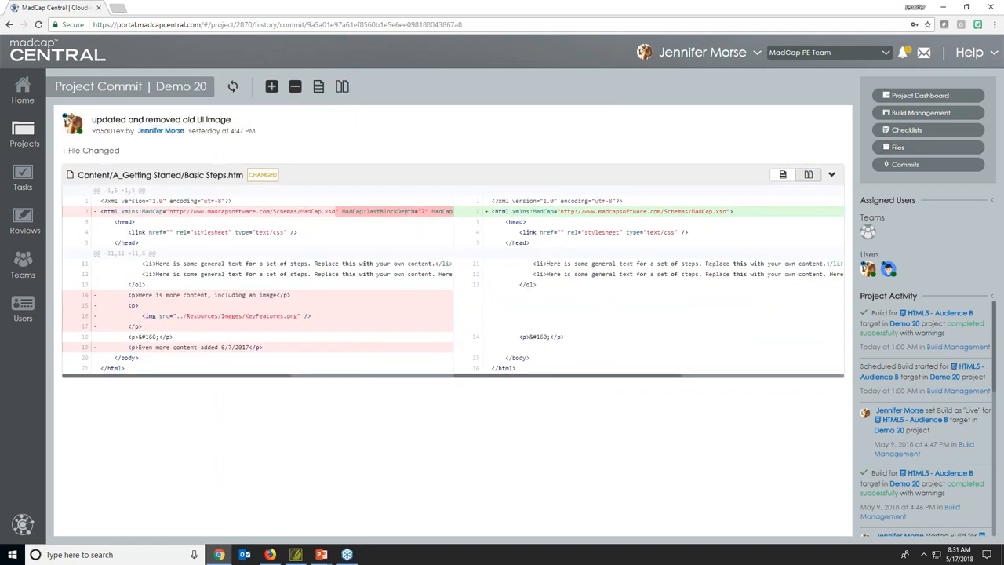
pyautogui.click(906, 166)
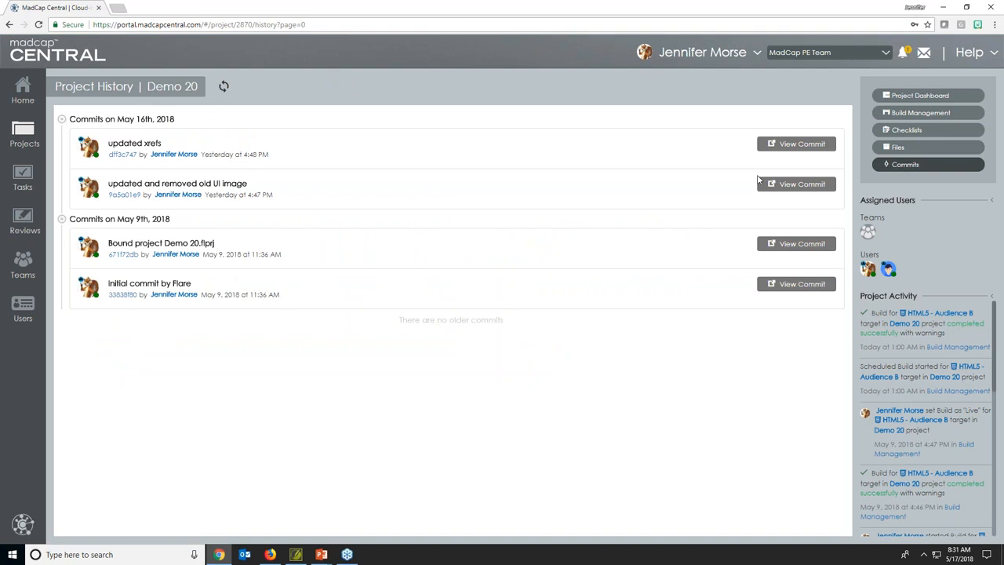
pyautogui.click(796, 144)
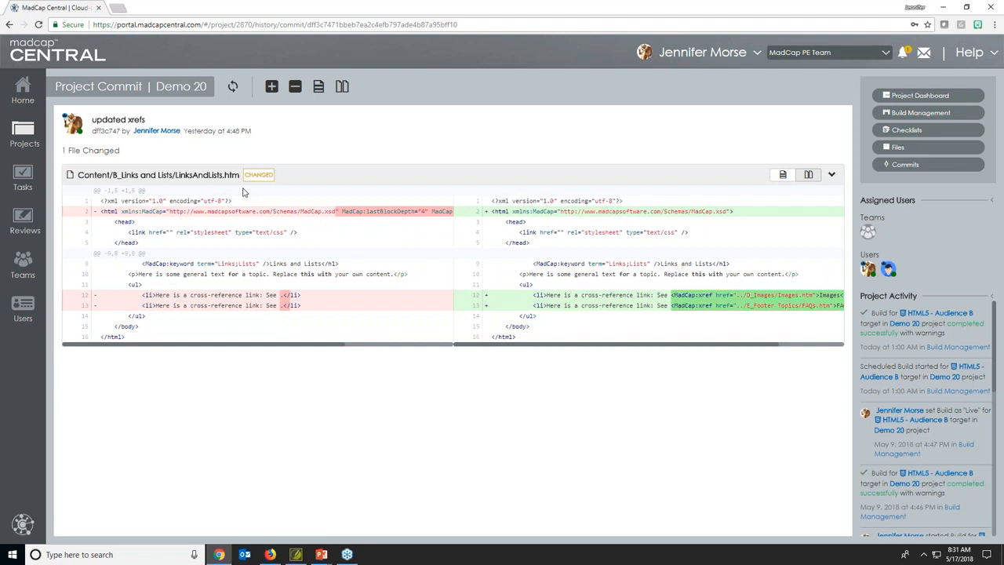
# Return to the Demo 20 project files and preview Basic Steps.htm in A_Getting Started again.
pyautogui.click(901, 148)
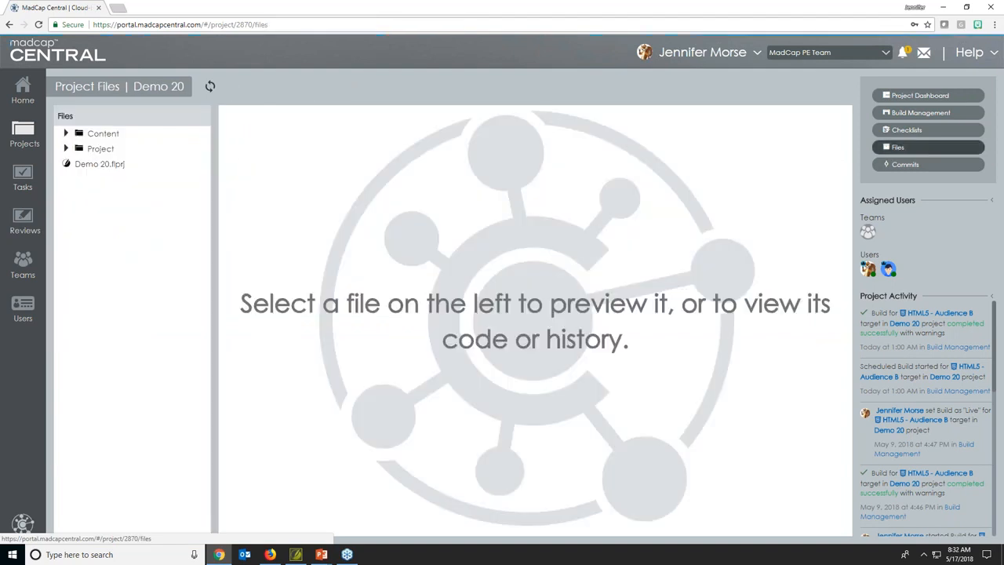
pyautogui.click(67, 133)
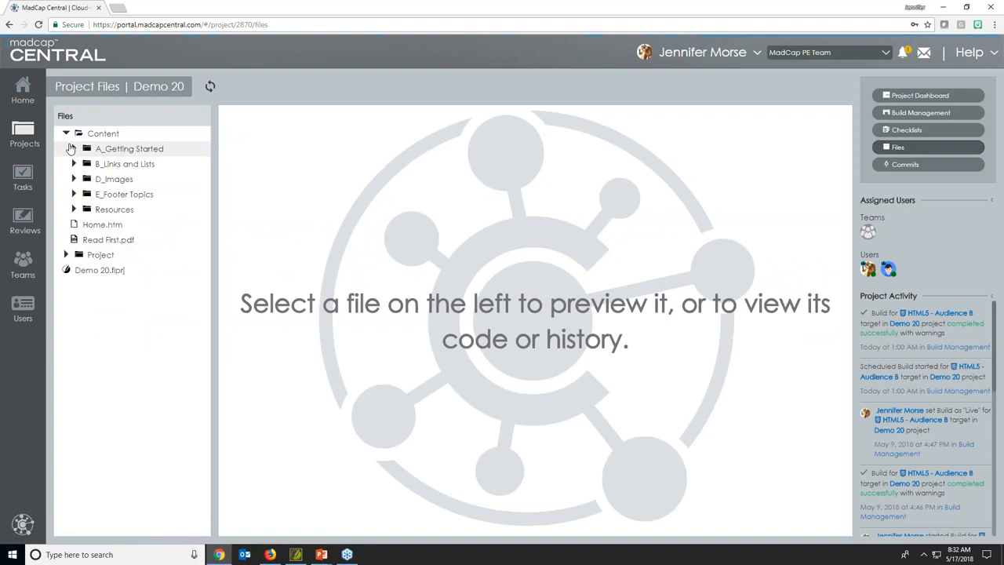
pyautogui.click(74, 148)
pyautogui.click(119, 163)
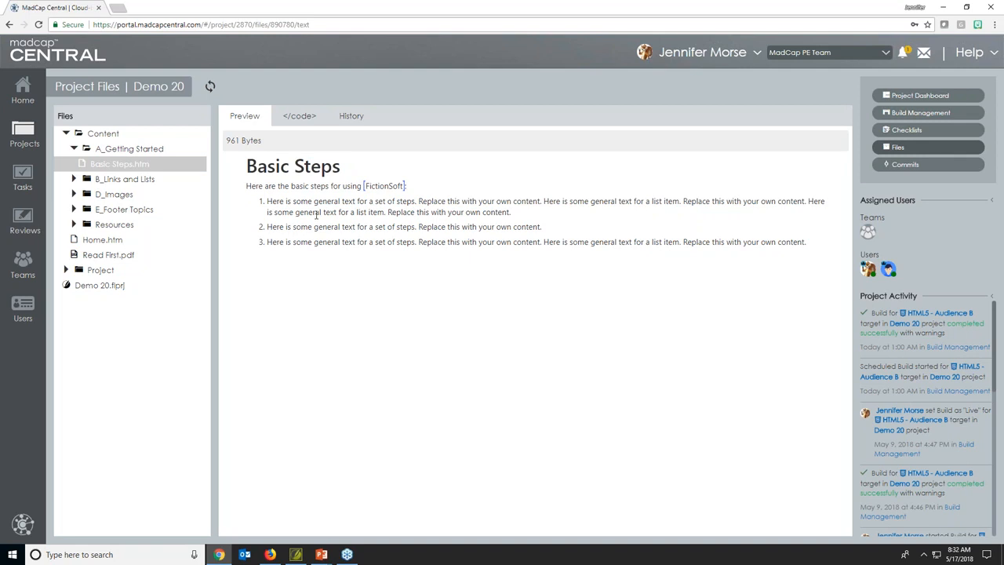
# Switch back to the PowerPoint slide show and advance past the benefits to the MadWorld conference slide.
pyautogui.moveTo(321, 555)
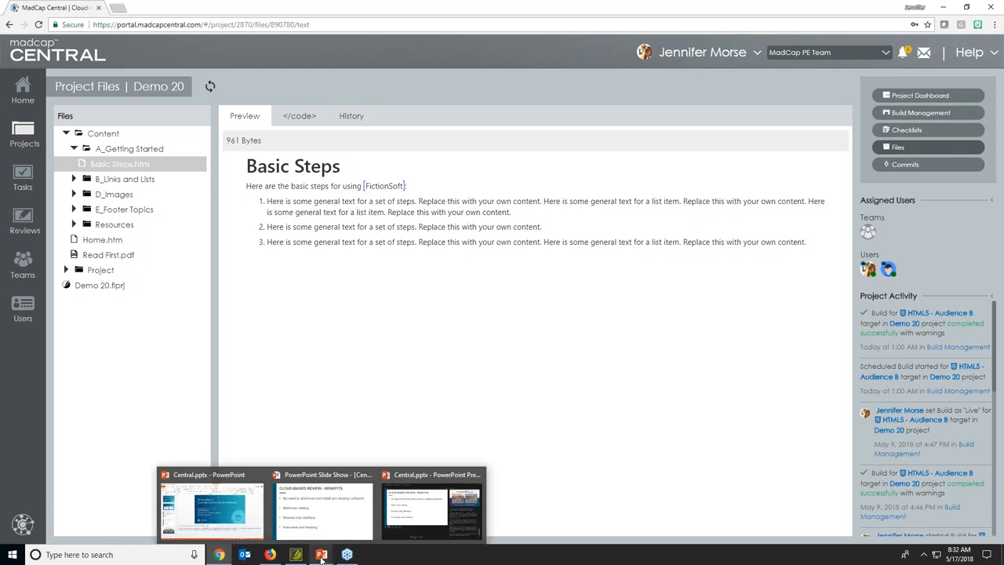
pyautogui.click(323, 506)
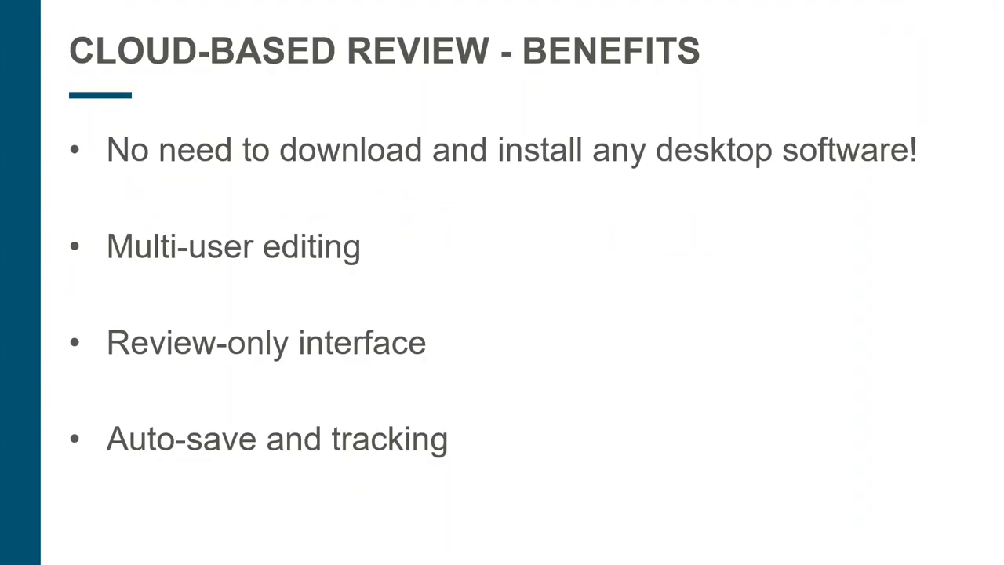
pyautogui.press('Right')
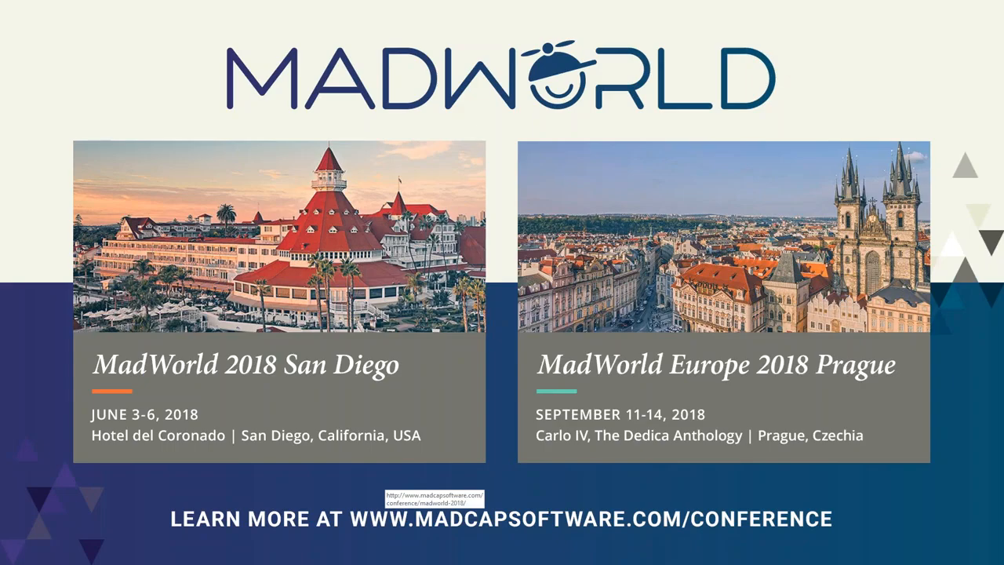